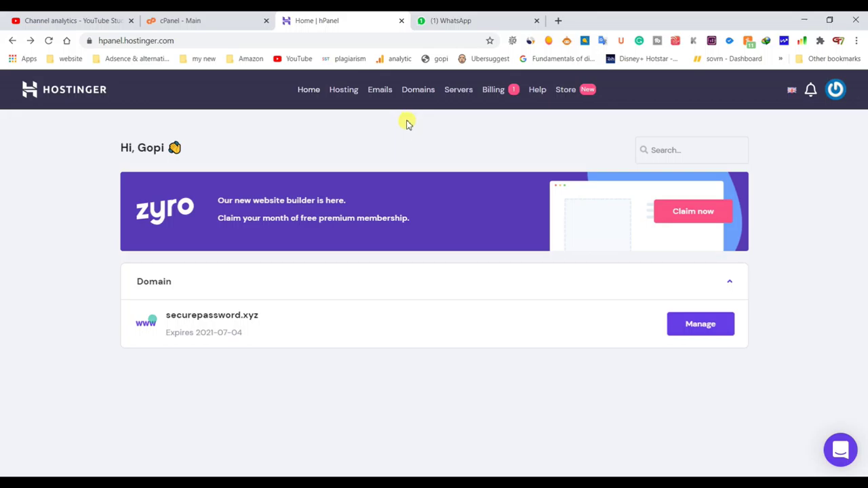
drag(279, 319, 322, 373)
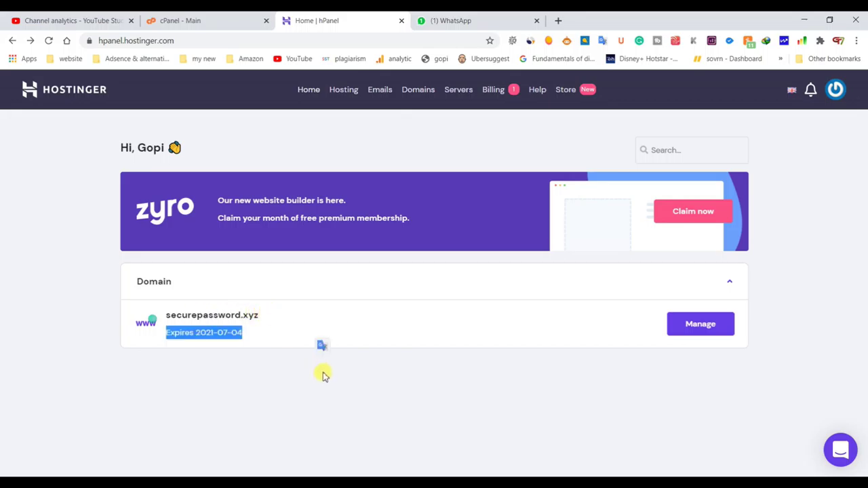
click(301, 369)
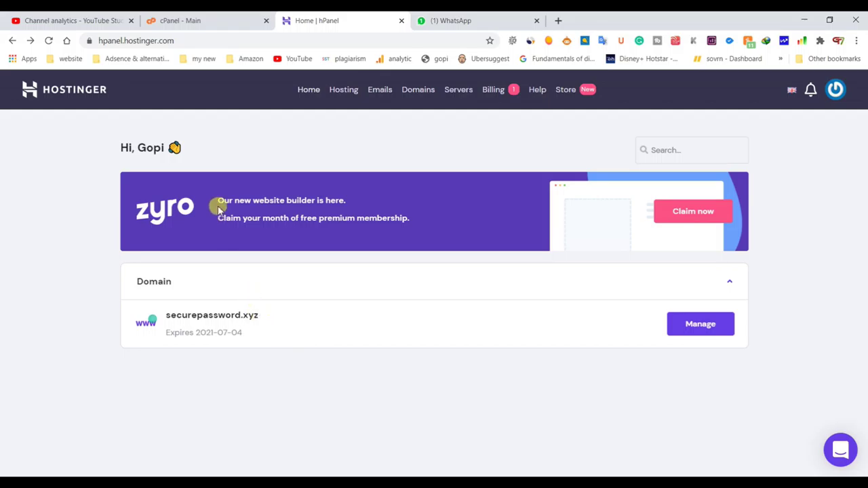
drag(281, 322, 319, 355)
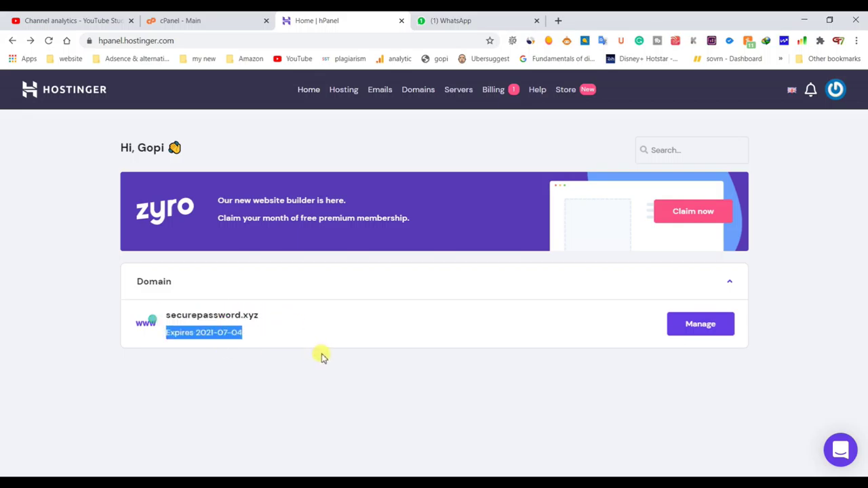
click(264, 381)
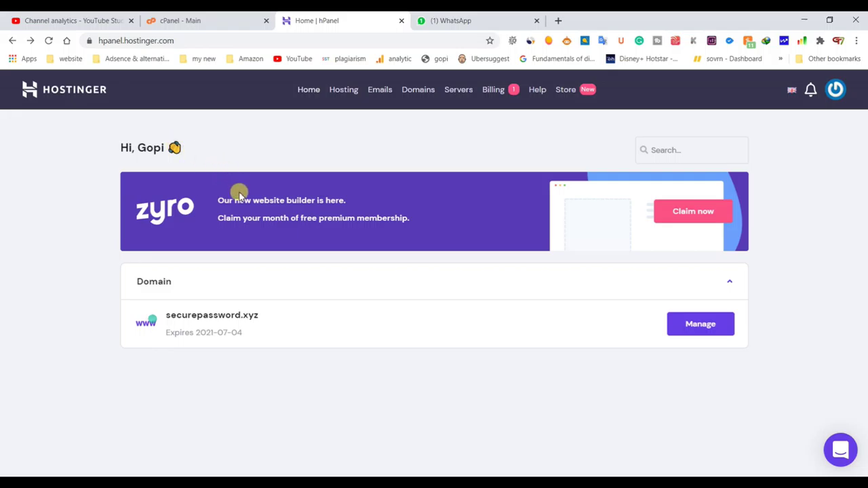
Step: Switch to cPanel and look over its tool sections, including domains, email, metrics, billing and databases
click(190, 19)
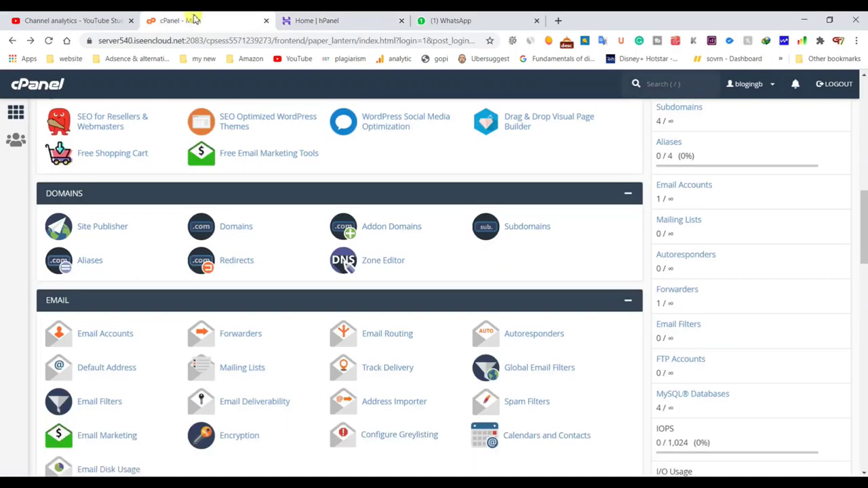
scroll(262, 168, down, 4)
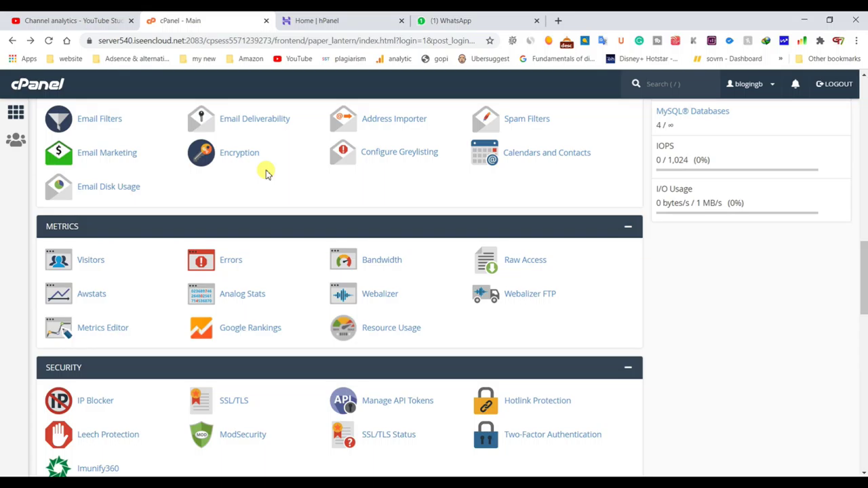
scroll(266, 173, up, 4)
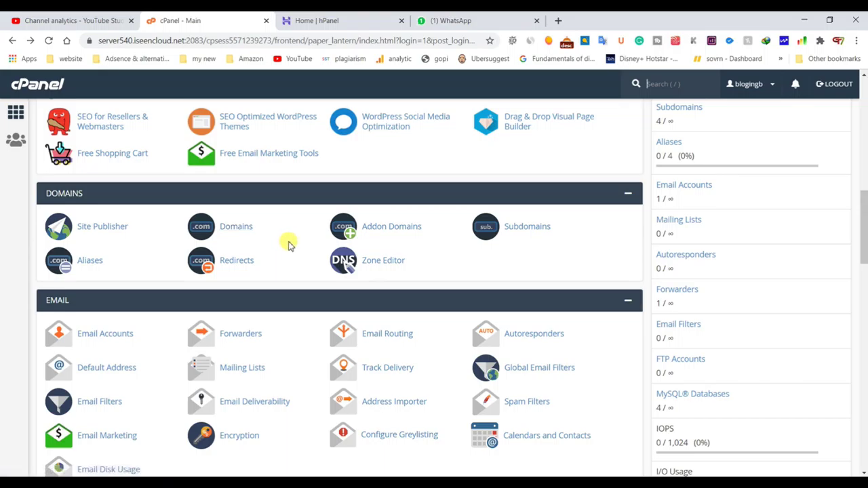
drag(863, 233, 864, 171)
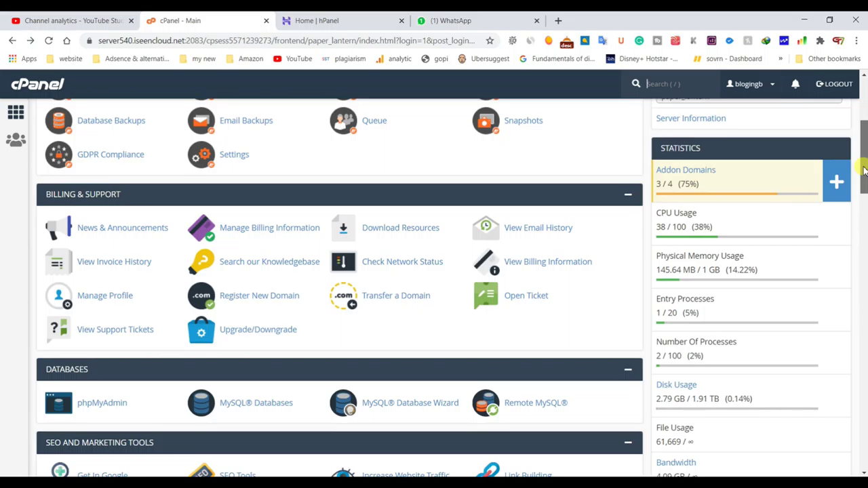
drag(864, 171, 864, 190)
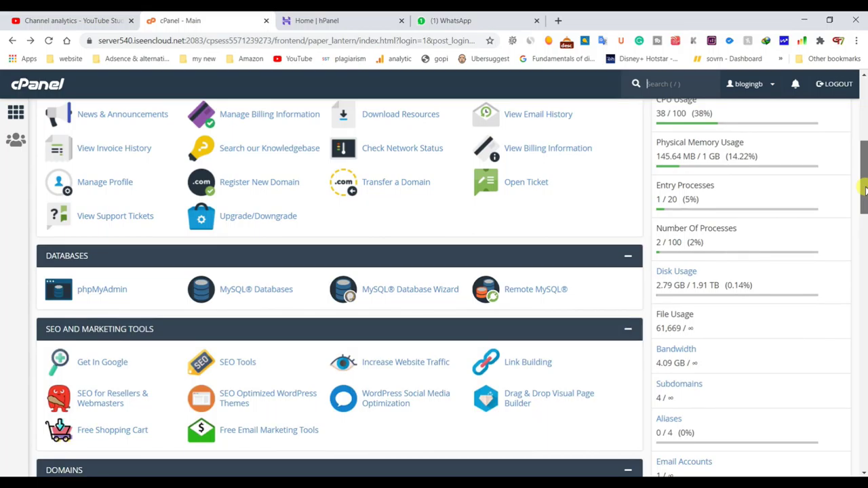
drag(864, 190, 865, 191)
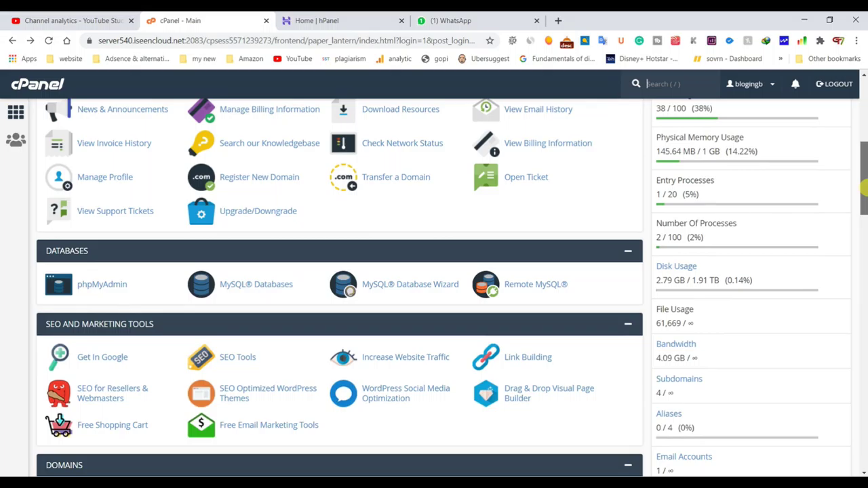
scroll(339, 285, up, 1)
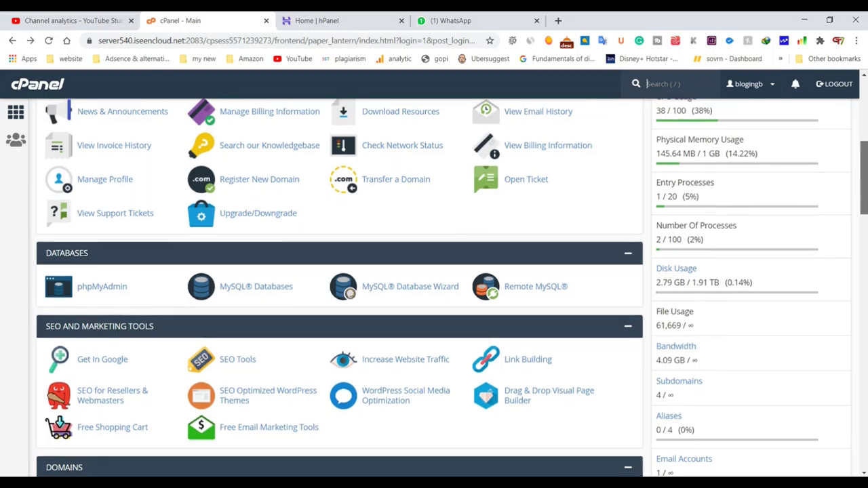
scroll(276, 313, up, 1)
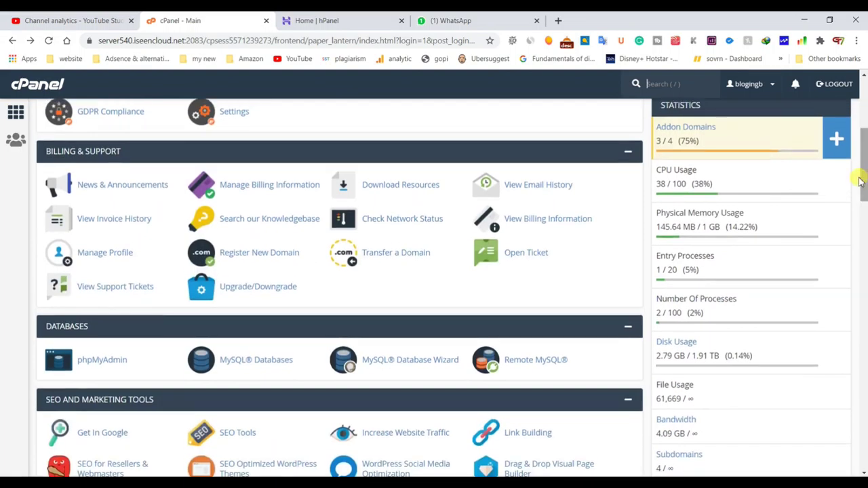
scroll(198, 312, up, 1)
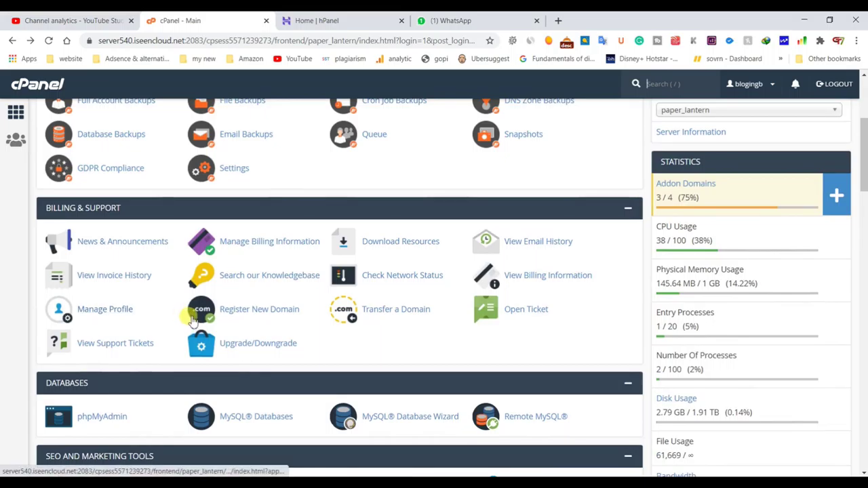
scroll(183, 320, down, 7)
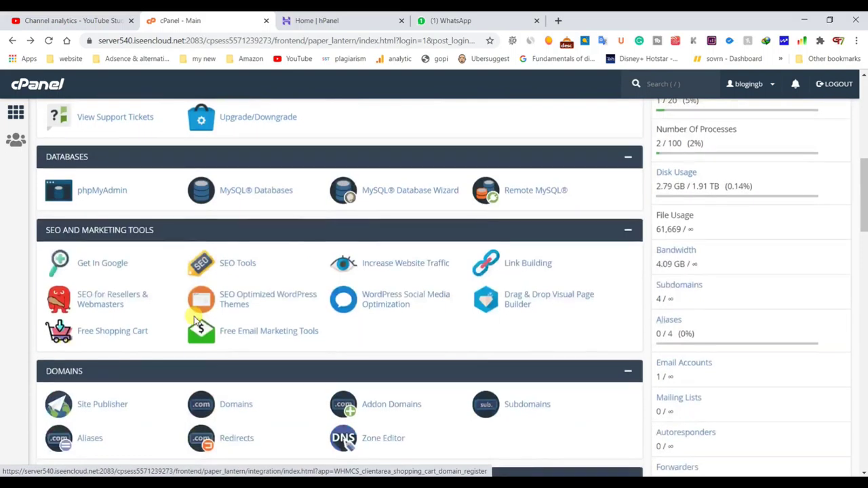
scroll(170, 318, up, 4)
Step: Open the WordPress installation form in the Softaculous Apps Installer and review its setup, site, admin account and theme settings
scroll(167, 321, down, 15)
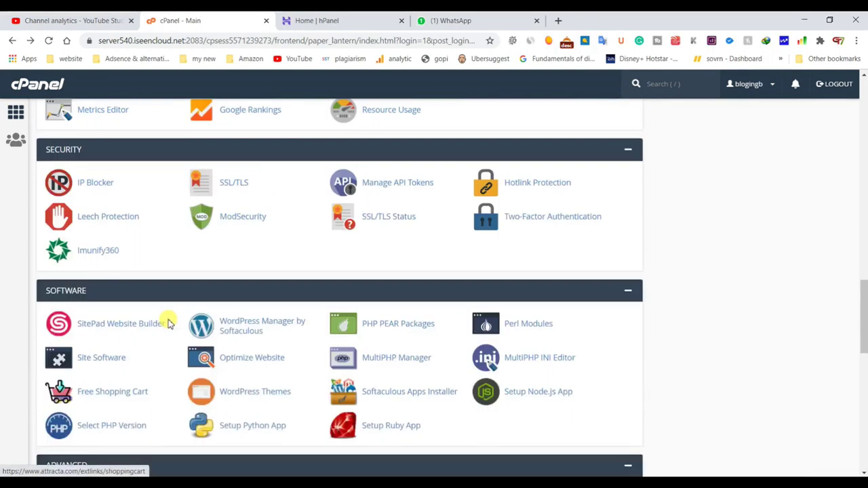
scroll(167, 321, down, 4)
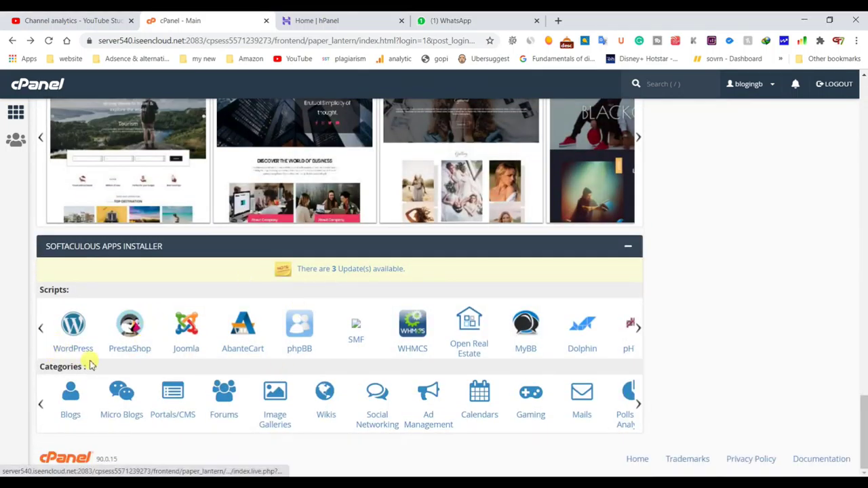
click(79, 341)
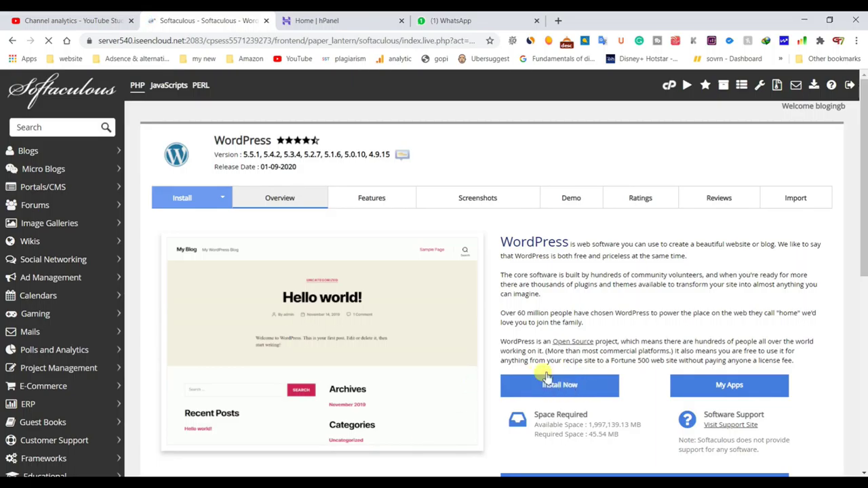
scroll(546, 377, down, 3)
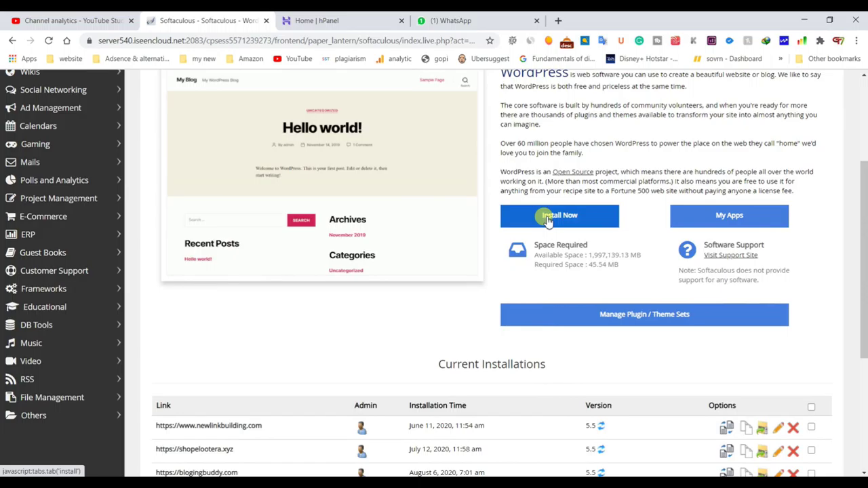
click(548, 219)
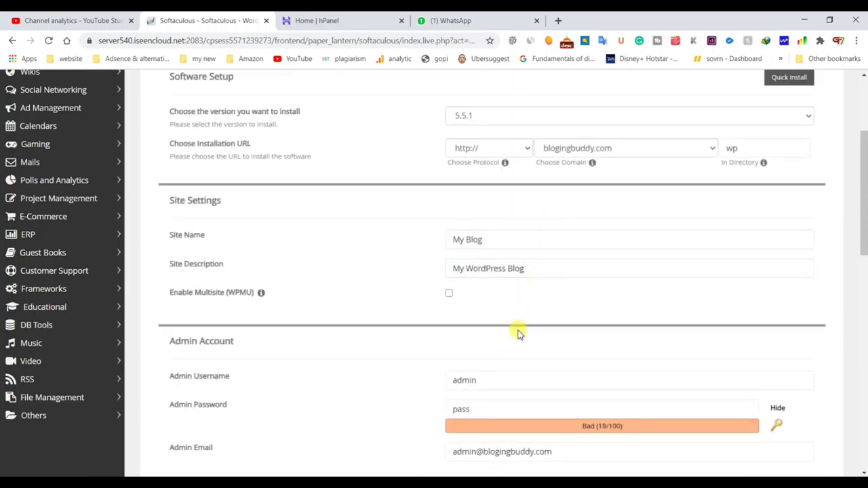
scroll(518, 333, up, 2)
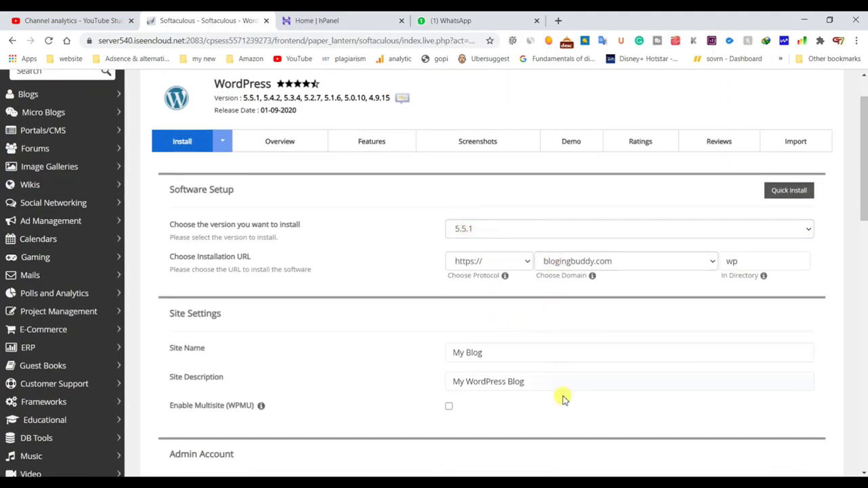
scroll(564, 399, down, 10)
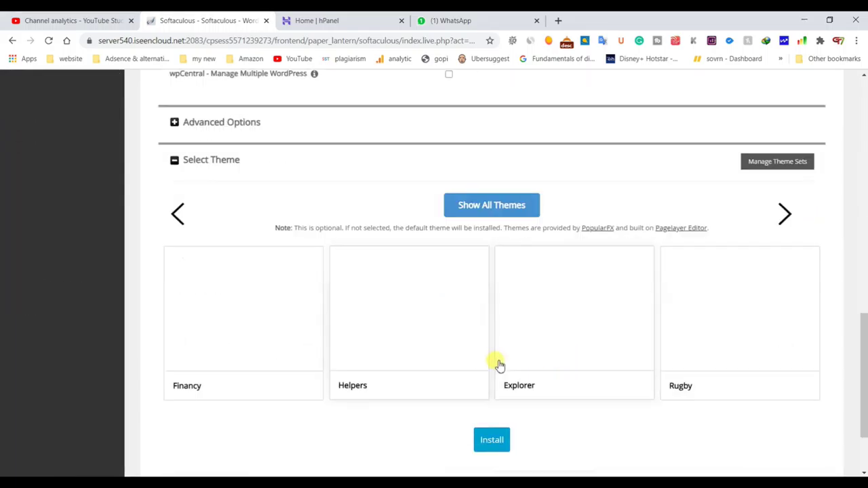
scroll(499, 367, down, 2)
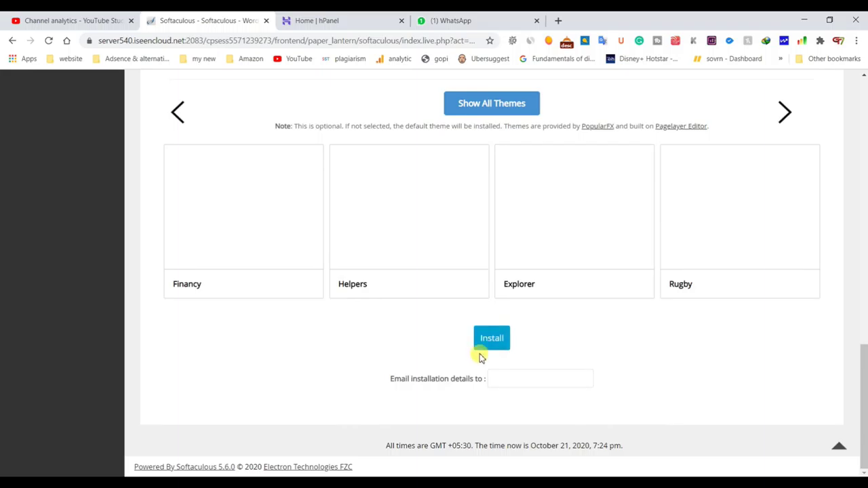
click(483, 333)
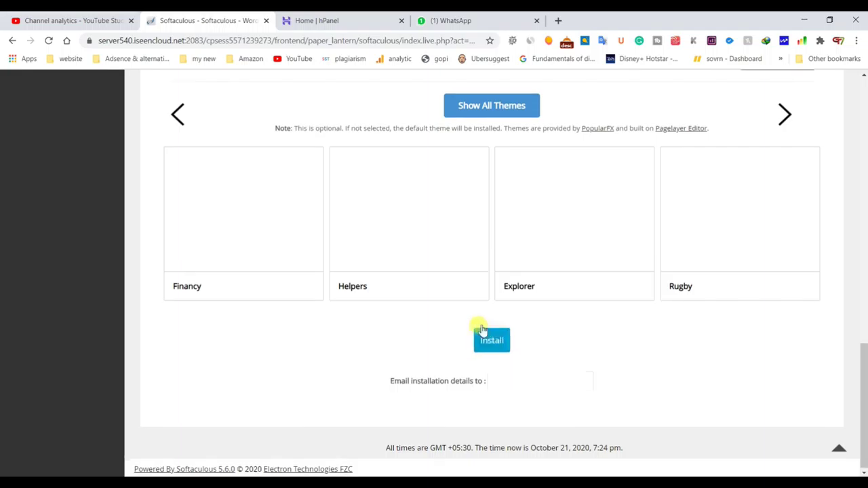
Step: Return to the cPanel home page and open Addon Domains
click(13, 40)
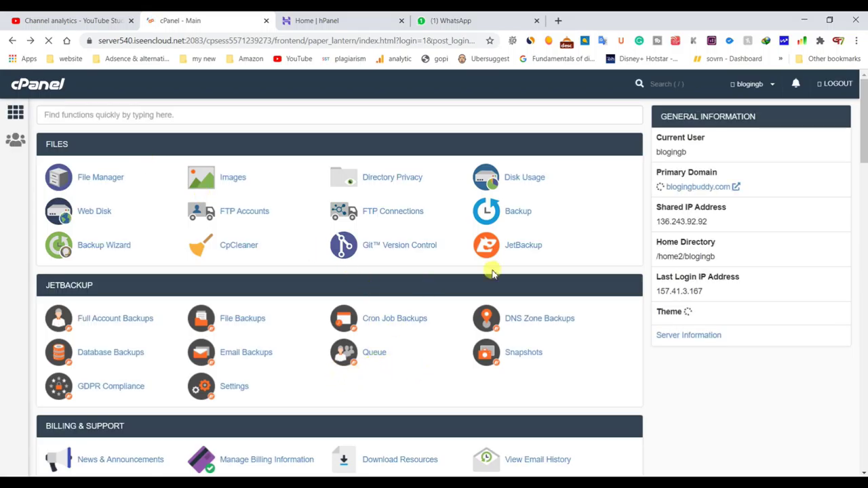
scroll(384, 285, down, 3)
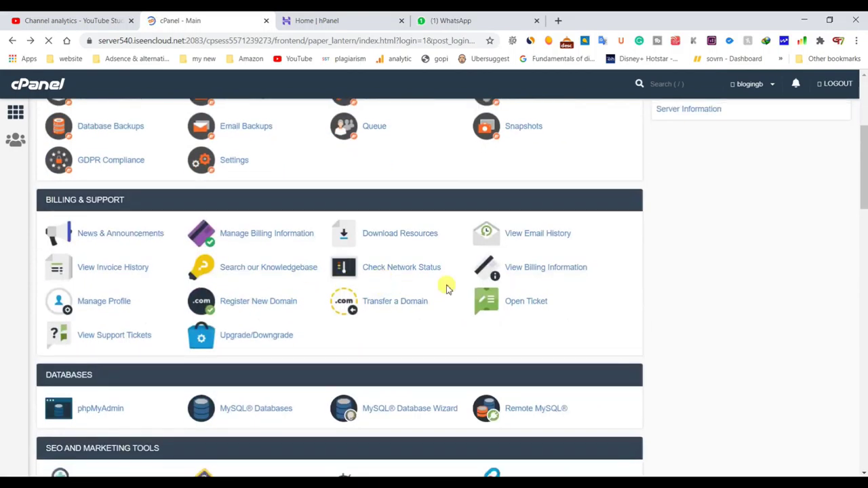
scroll(445, 284, down, 5)
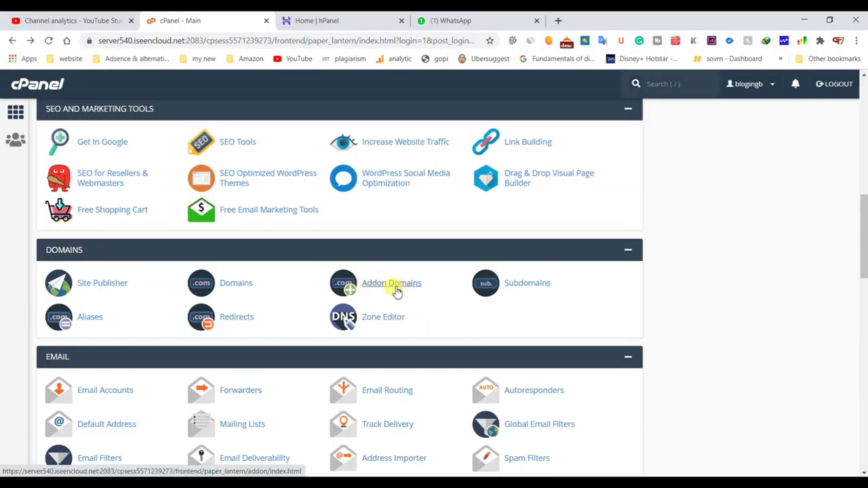
click(393, 284)
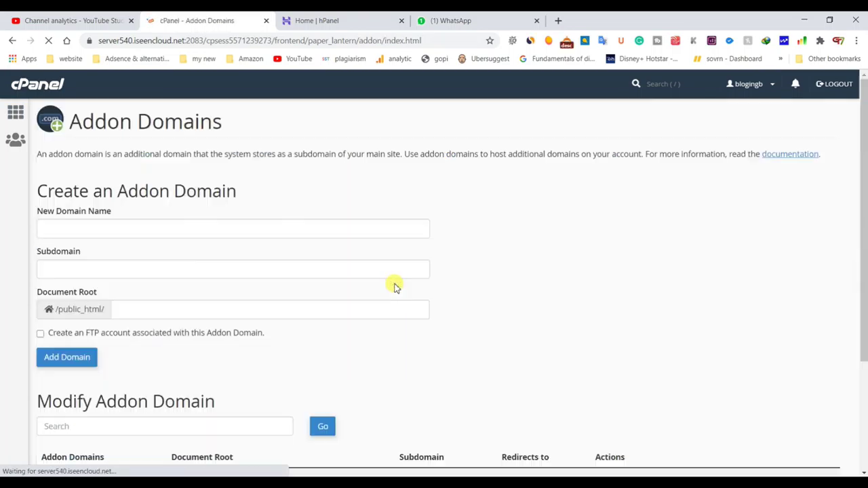
Step: Create the addon domain securepassword.xyz with subdomain securepassword and document root /public_html/securepassword.xyz
click(122, 225)
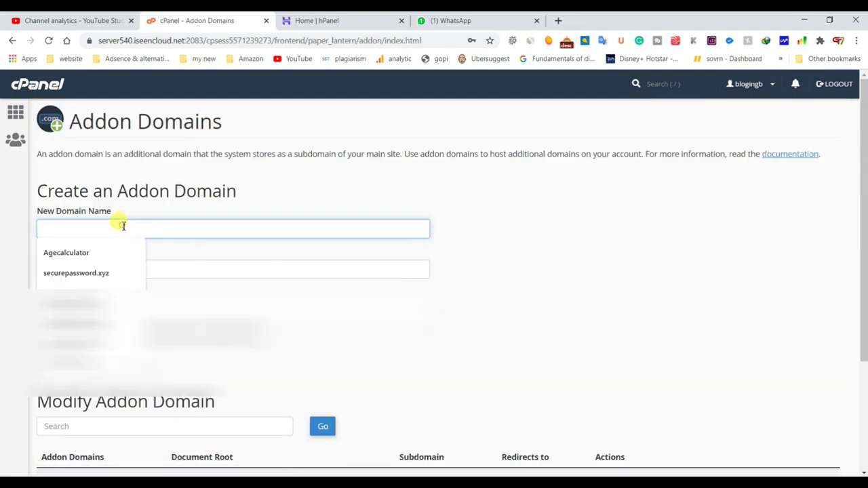
click(90, 271)
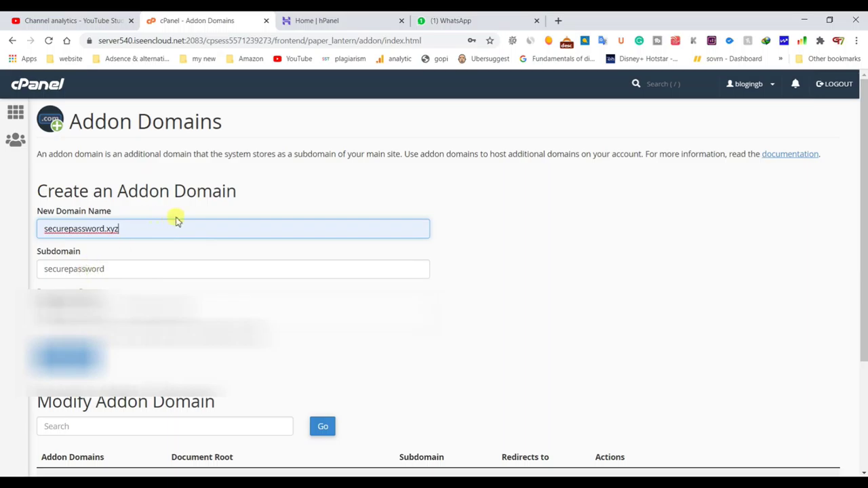
click(302, 20)
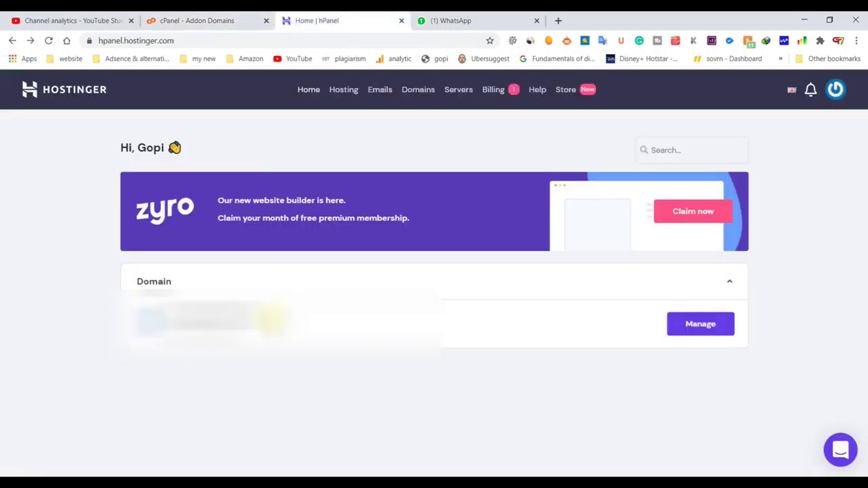
click(190, 20)
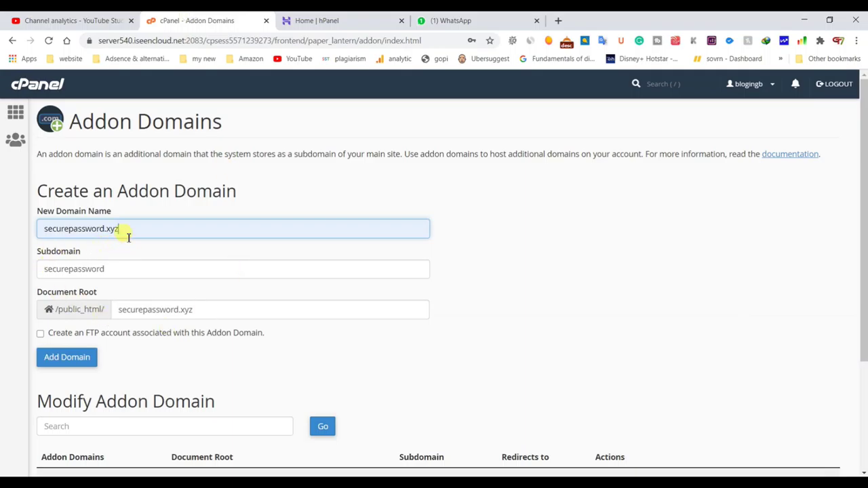
click(65, 358)
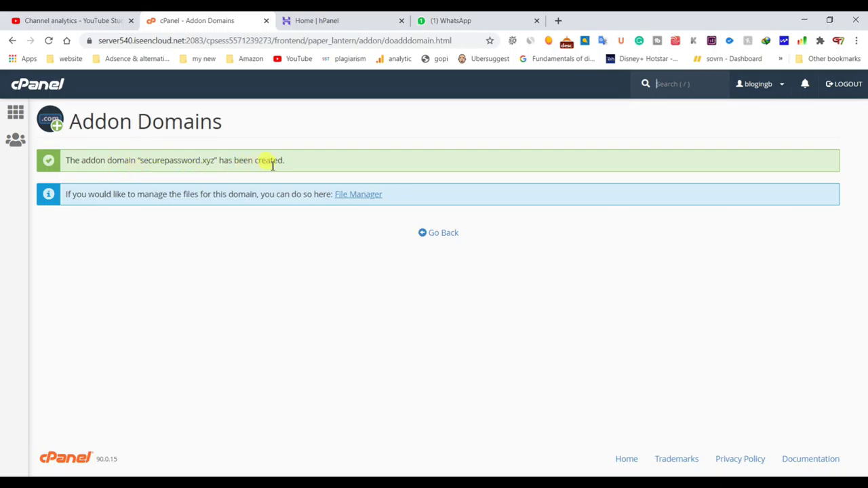
Step: Return to the cPanel home page and open the WordPress installation form in the Softaculous Apps Installer
click(435, 234)
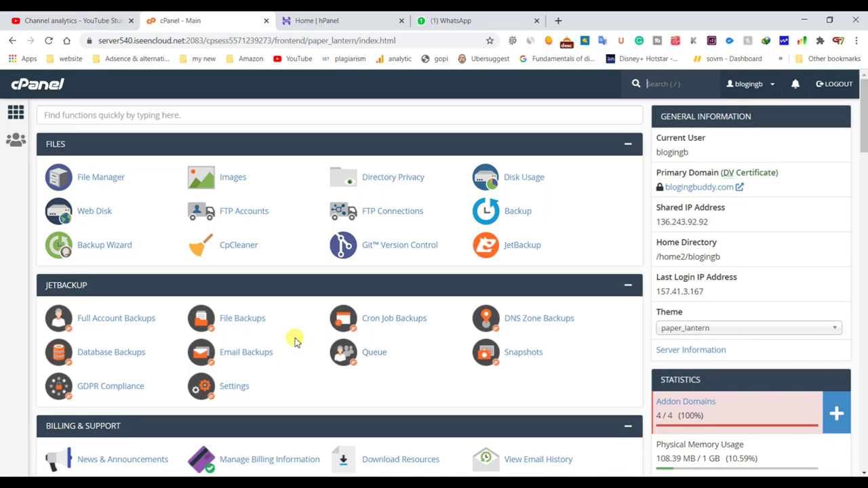
scroll(295, 339, down, 14)
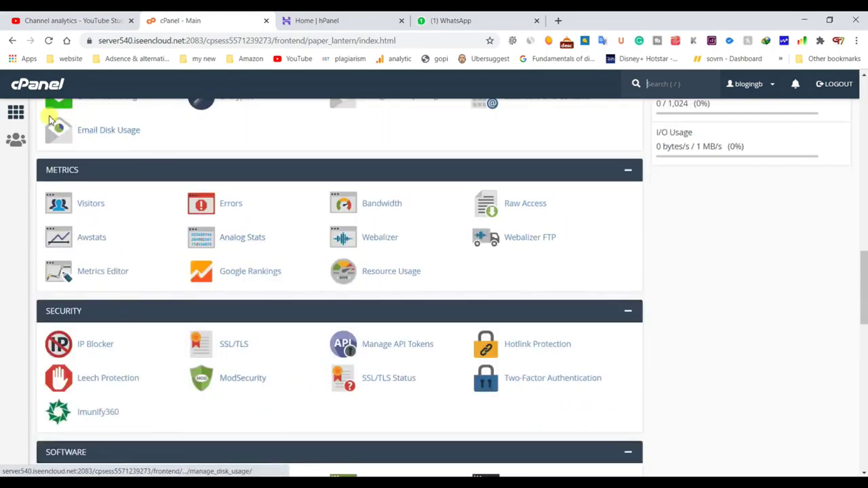
scroll(183, 272, down, 4)
scroll(238, 331, down, 8)
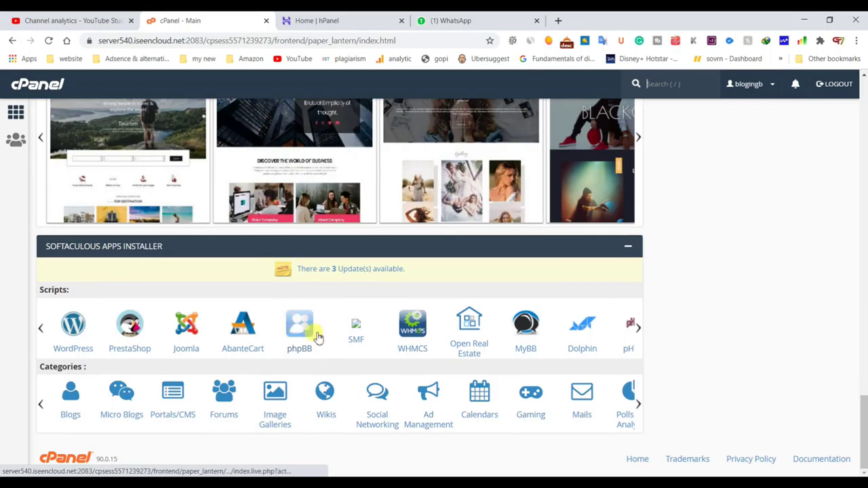
click(73, 328)
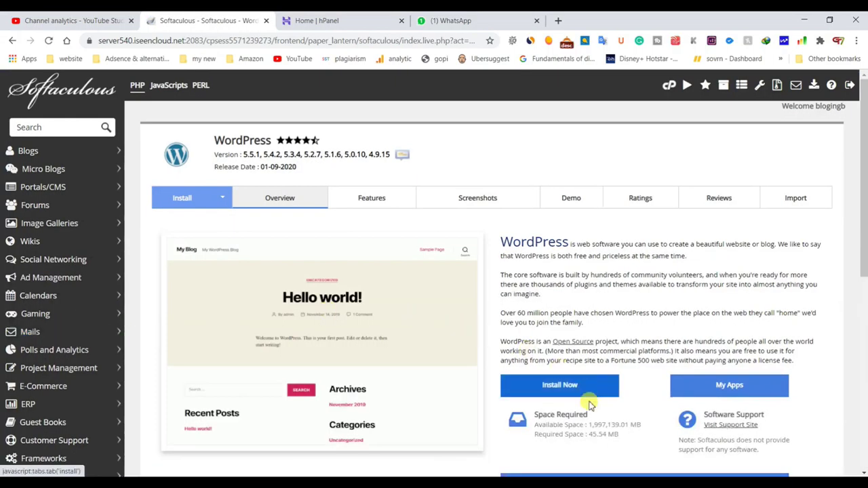
scroll(563, 350, down, 2)
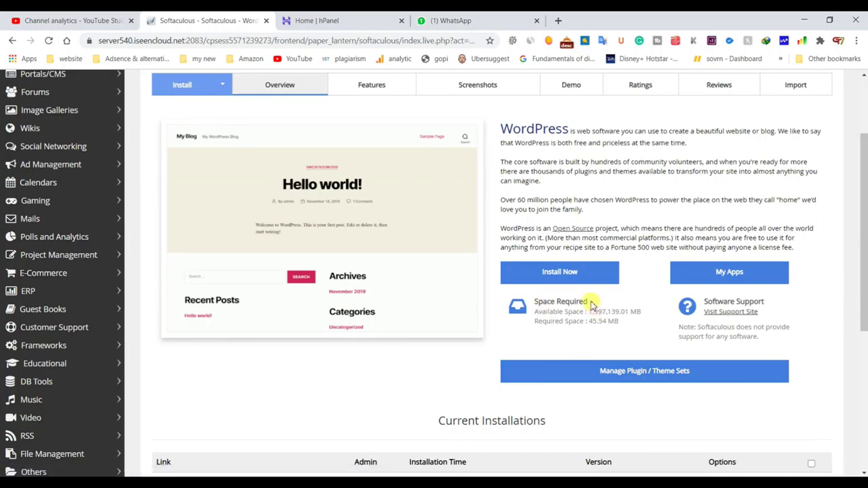
click(561, 273)
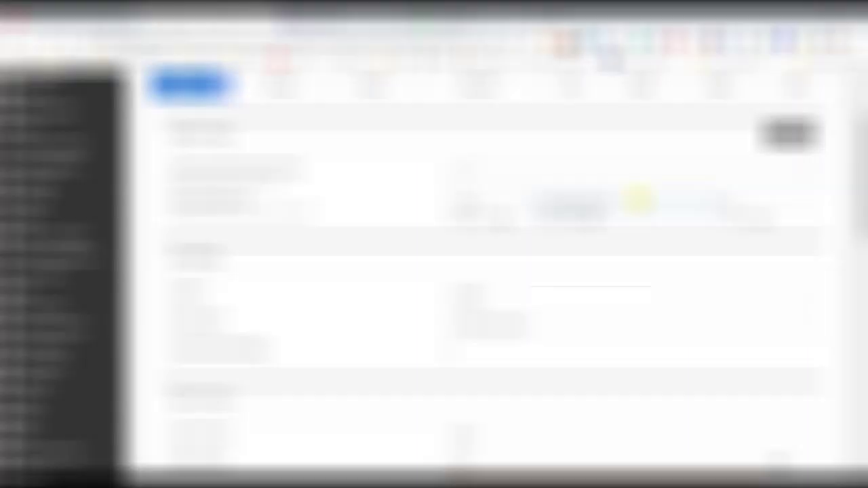
Step: Set the WordPress installation URL to the domain securepassword.xyz and clear the installation directory
click(640, 198)
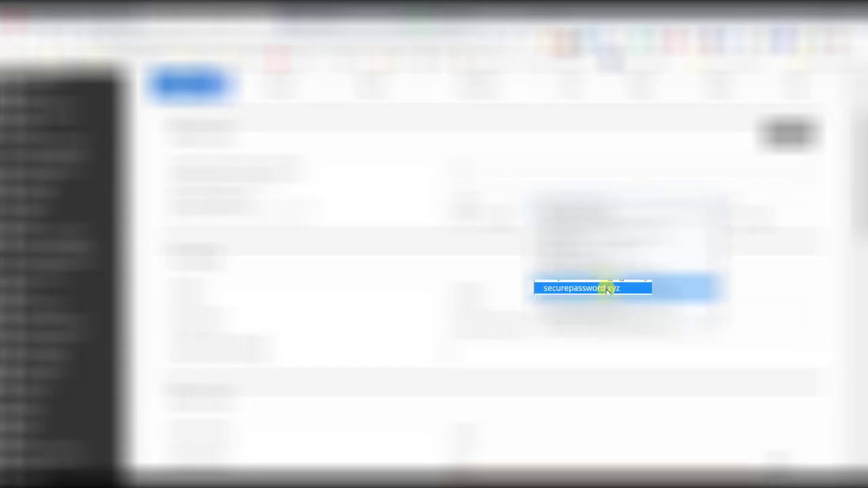
click(607, 289)
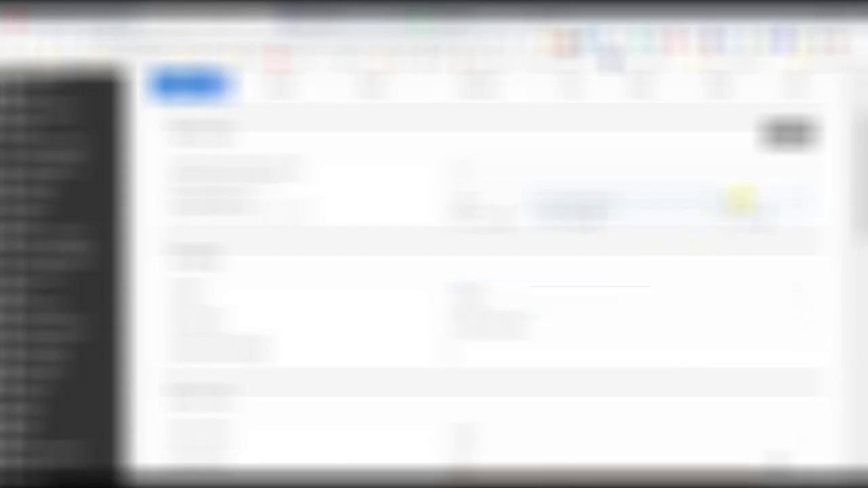
double_click(731, 205)
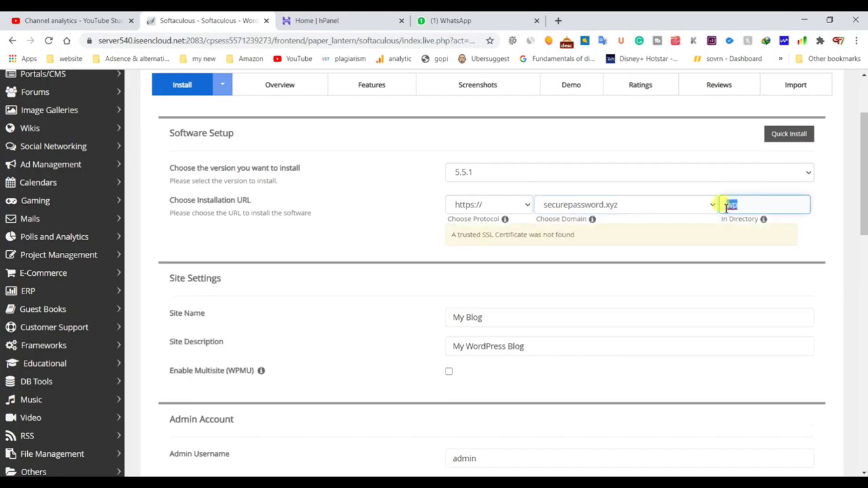
Step: Set both the site name and the site description to Securepassword
scroll(678, 238, down, 2)
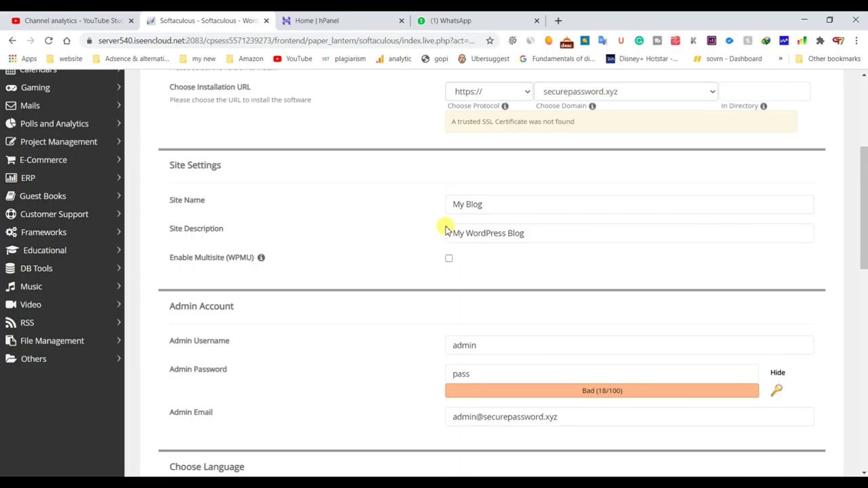
drag(500, 205, 456, 208)
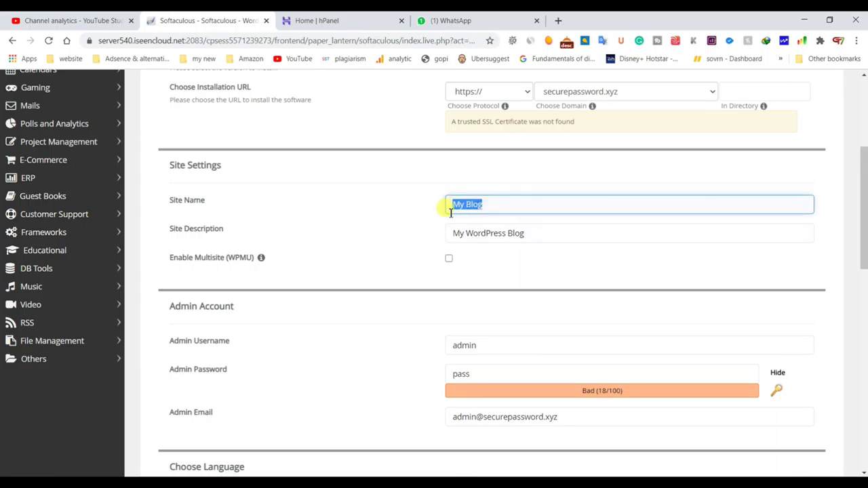
text(securep)
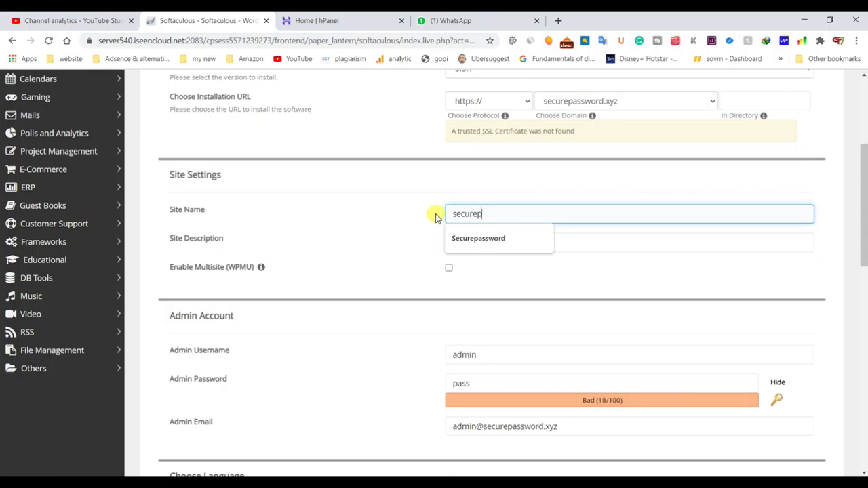
text(assword.xyz)
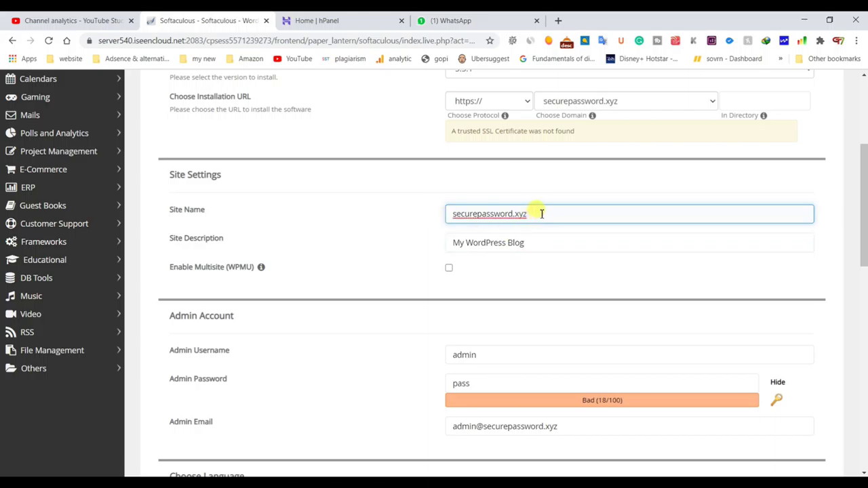
drag(549, 209, 516, 218)
key(BackSpace)
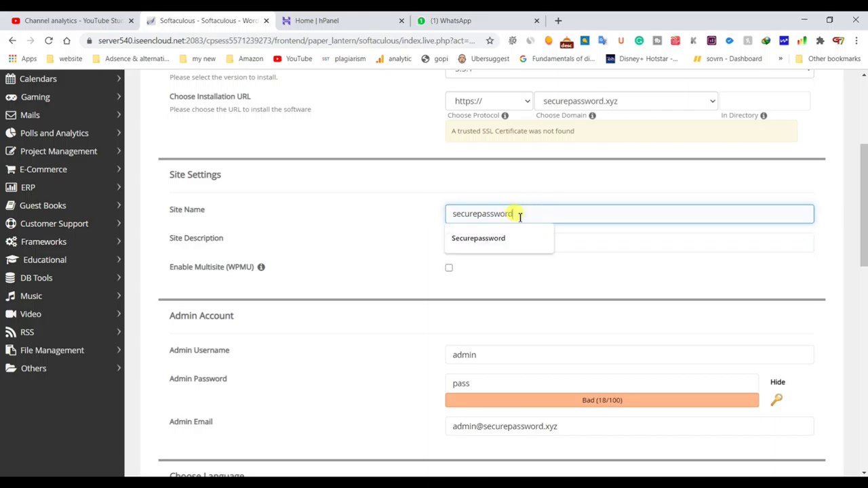
click(499, 237)
drag(517, 218, 453, 219)
key(ctrl+c)
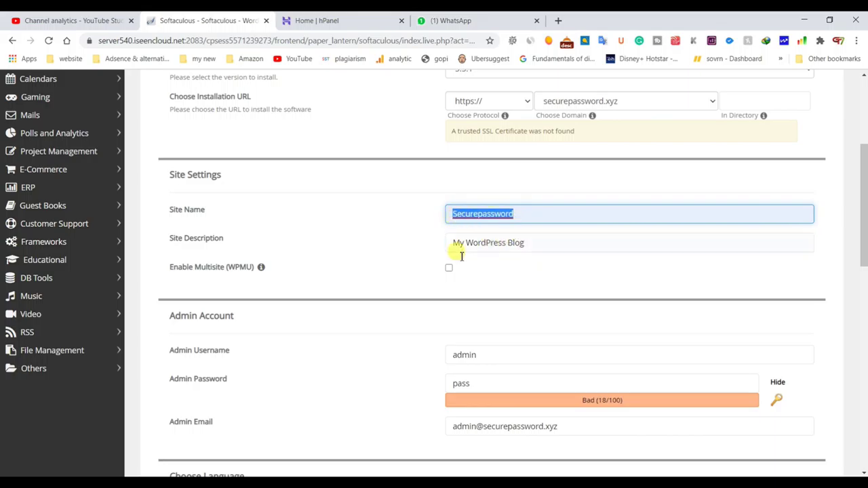
drag(559, 244, 428, 244)
key(ctrl+v)
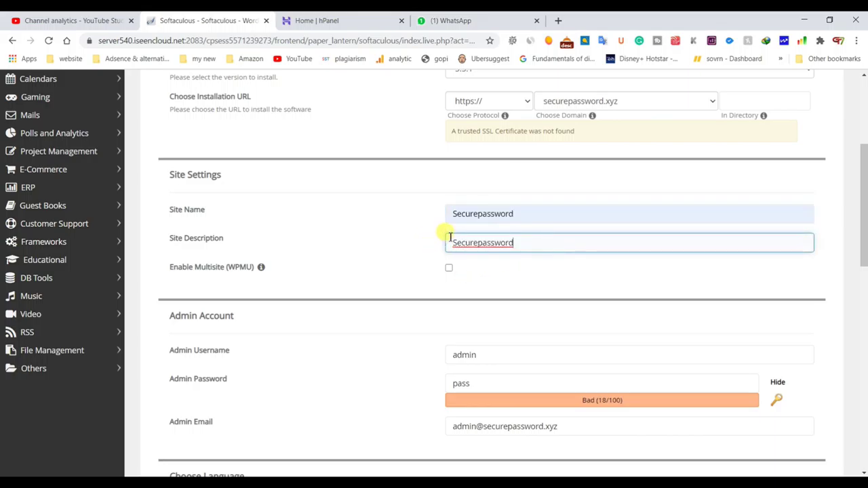
Step: Set the admin username to Securepassword and enter the admin password
scroll(518, 249, down, 2)
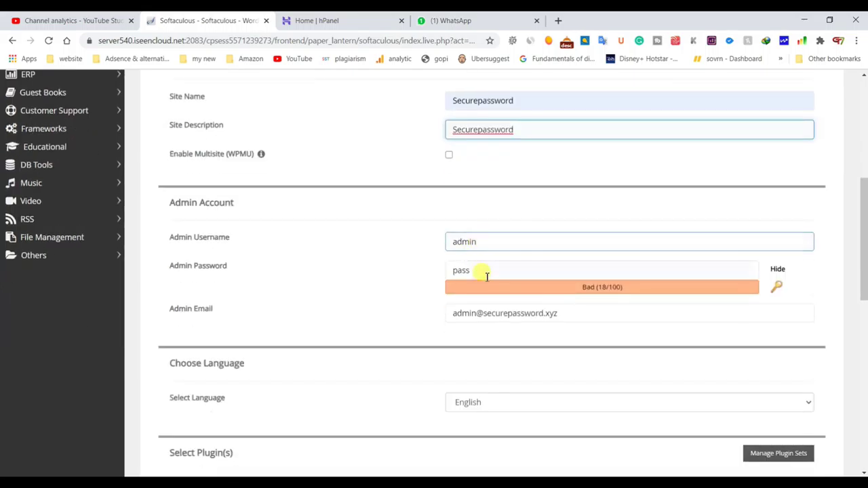
drag(485, 273, 462, 270)
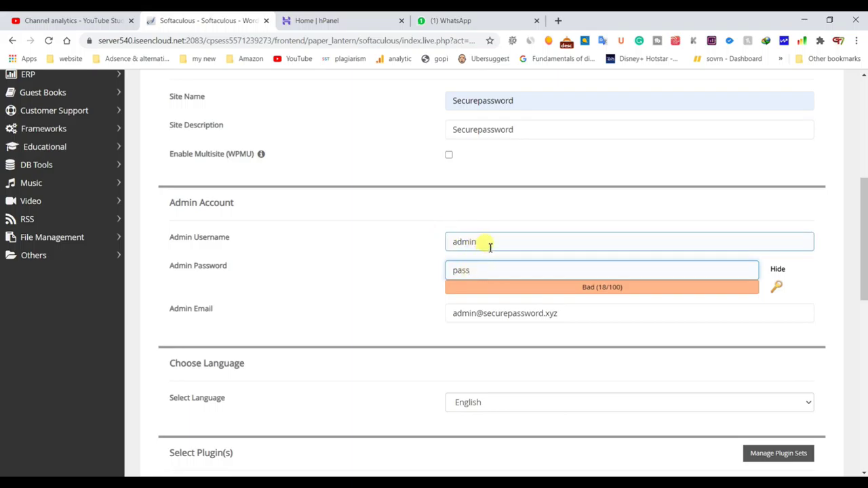
drag(489, 242, 441, 245)
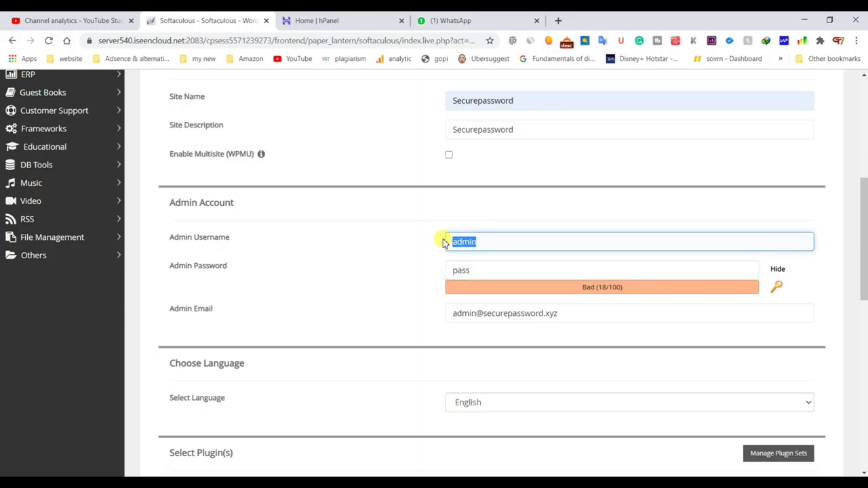
key(ctrl+v)
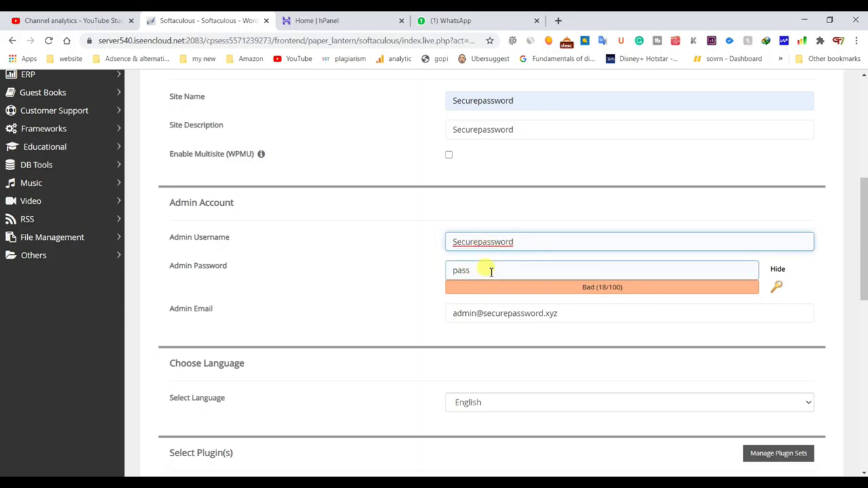
drag(488, 272, 460, 271)
click(502, 271)
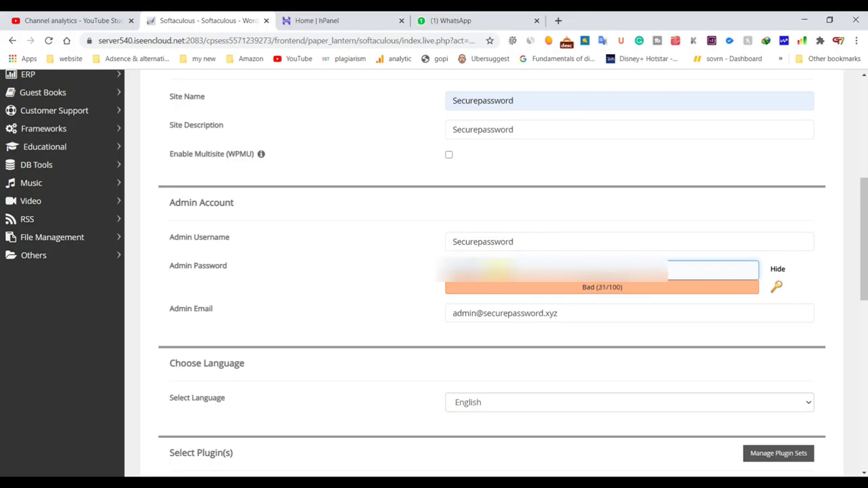
text(1)
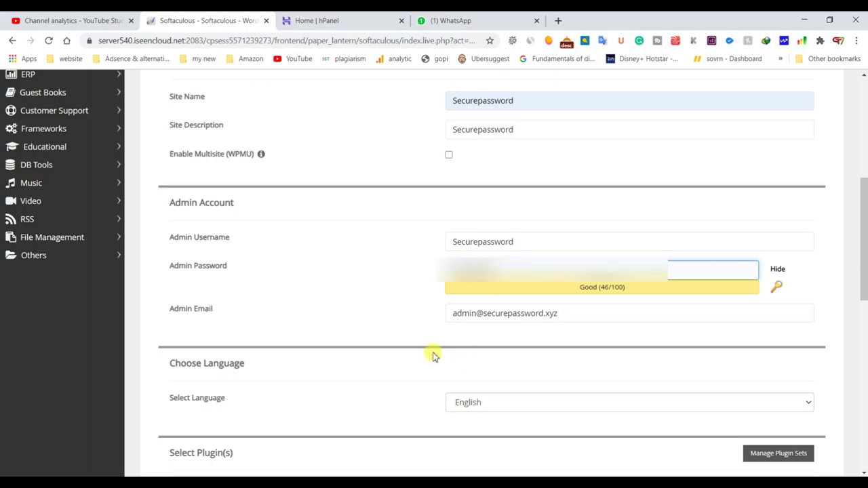
Step: Select the Financy theme for the WordPress installation
scroll(370, 345, down, 3)
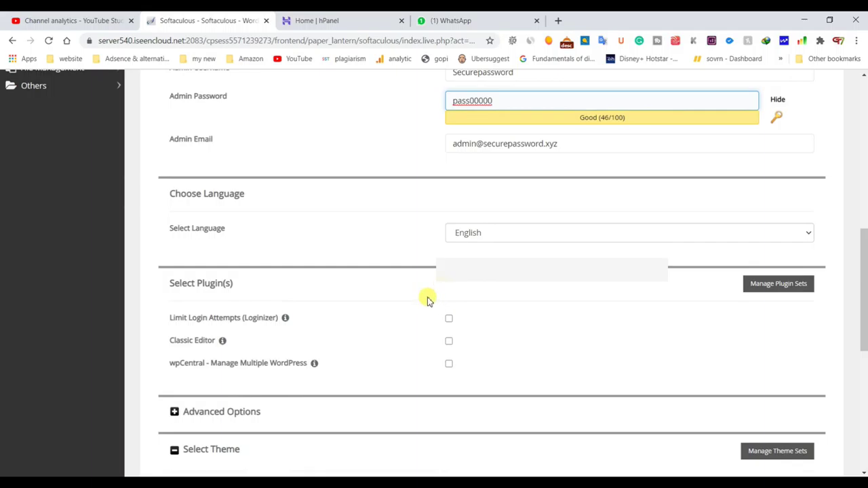
scroll(429, 296, down, 3)
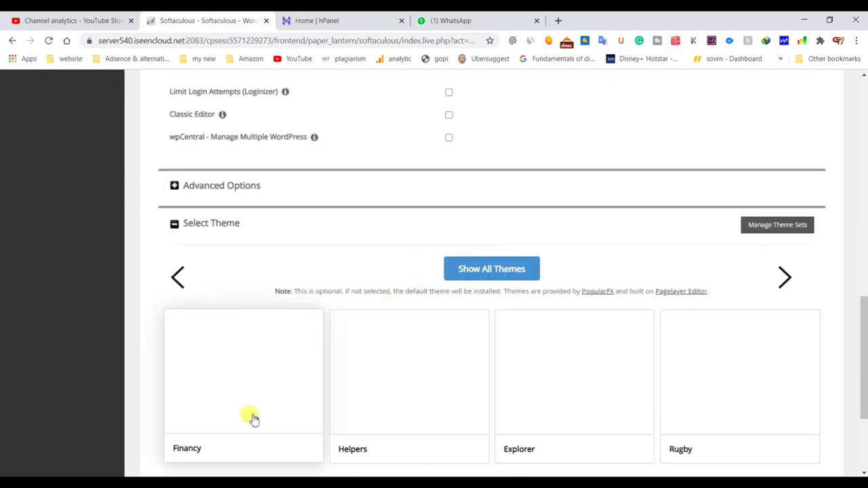
scroll(288, 392, down, 2)
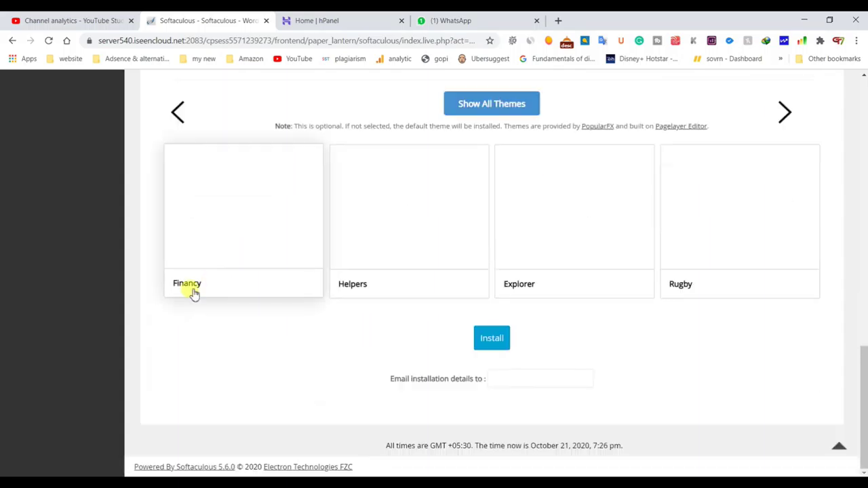
click(296, 280)
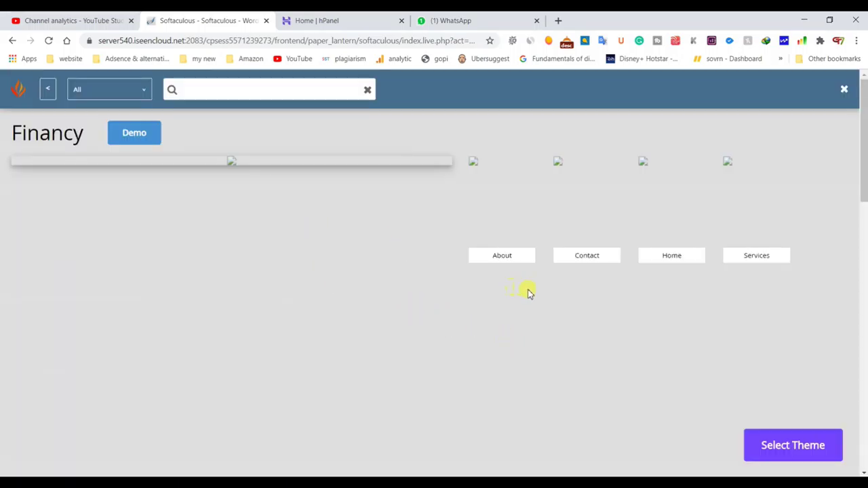
click(771, 443)
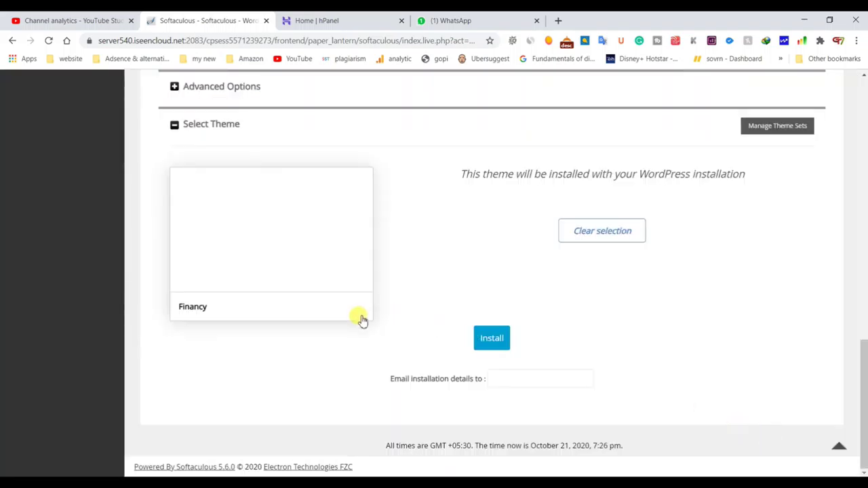
Step: Install WordPress on securepassword.xyz, try to open its administrative URL, and return to the installer page
click(491, 339)
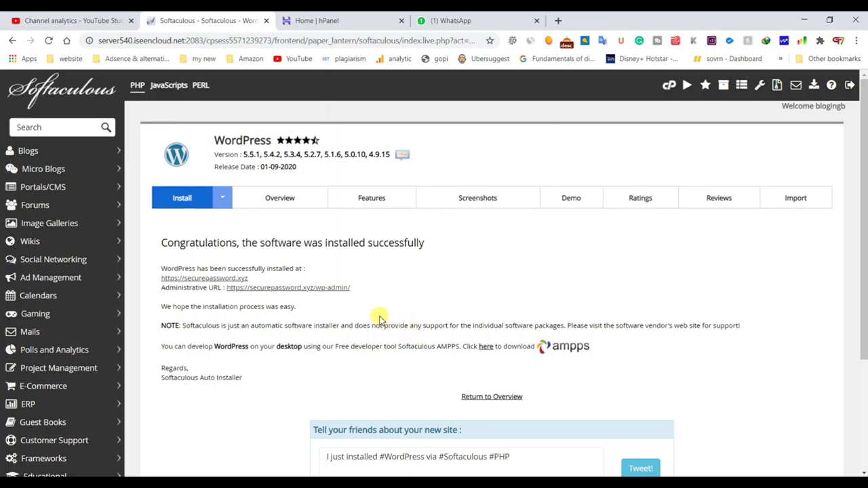
click(250, 289)
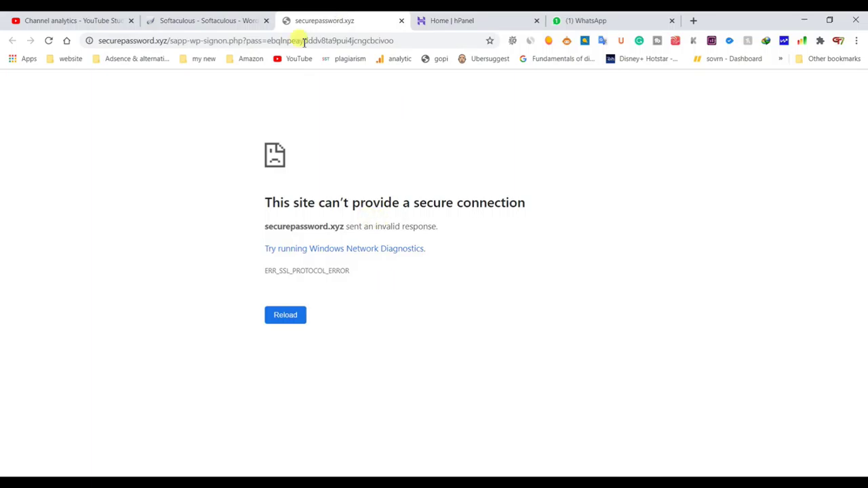
click(402, 20)
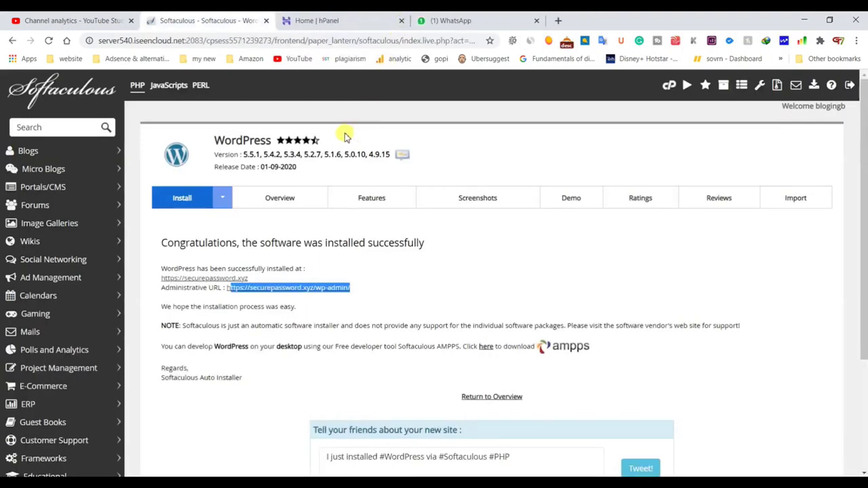
Step: Switch to Hostinger hPanel and open the nameserver settings in the domain management of securepassword.xyz
click(341, 18)
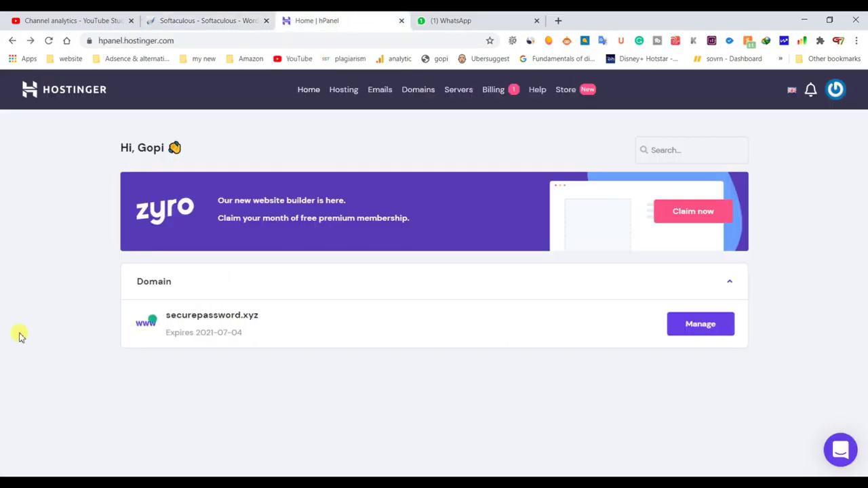
click(685, 326)
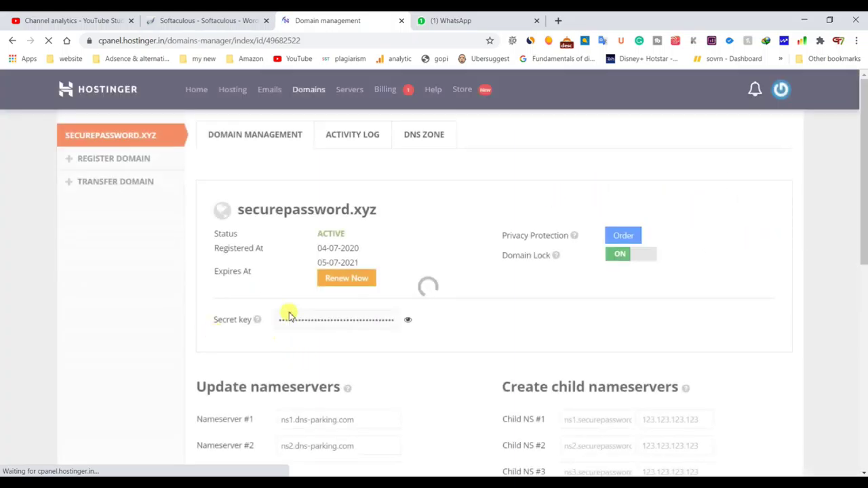
scroll(390, 332, down, 2)
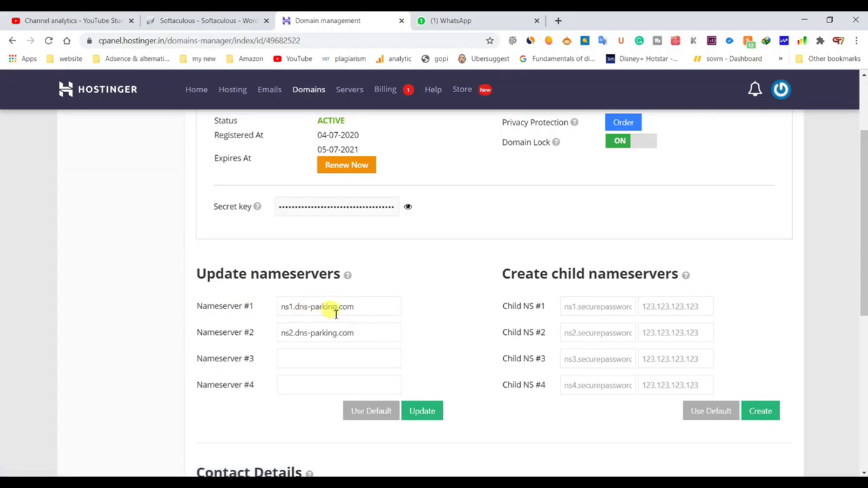
Step: Examine the Nameserver #1 and Nameserver #2 entries of securepassword.xyz
drag(358, 333, 275, 332)
click(366, 305)
drag(346, 307, 272, 311)
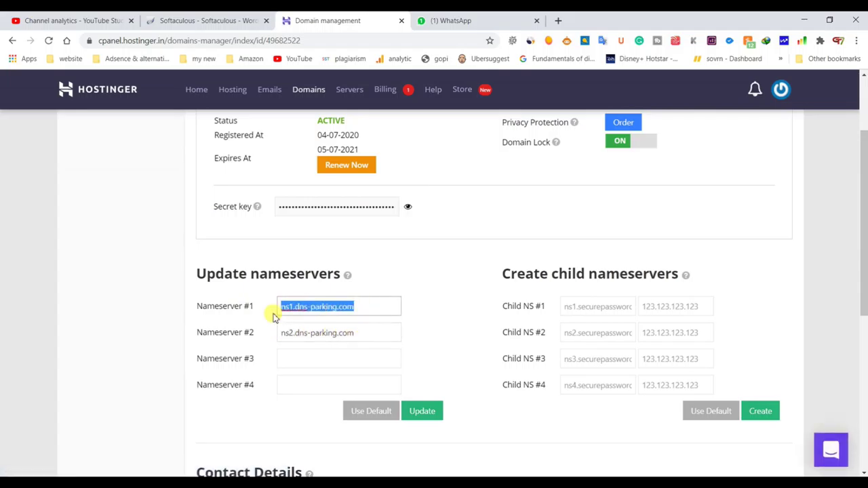
mouse_move(353, 307)
mouse_down()
mouse_move(314, 309)
mouse_move(368, 305)
mouse_up()
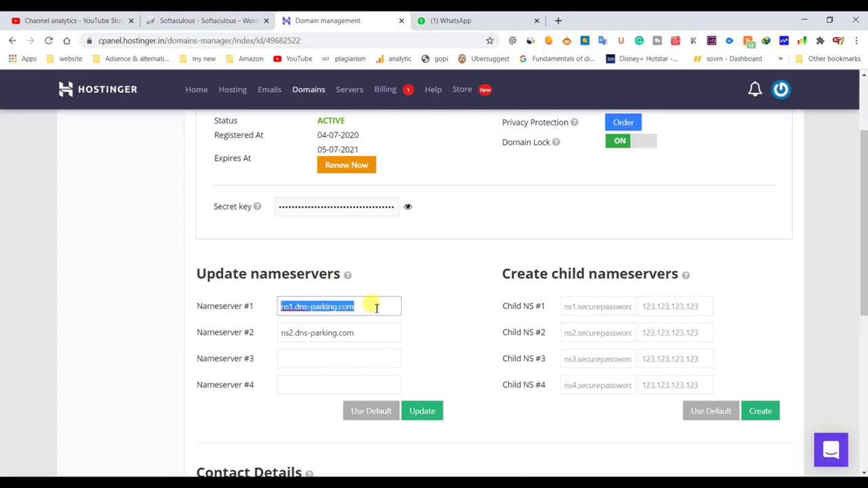
Step: Clear the existing Nameserver #1 and Nameserver #2 entries of securepassword.xyz
key(BackSpace)
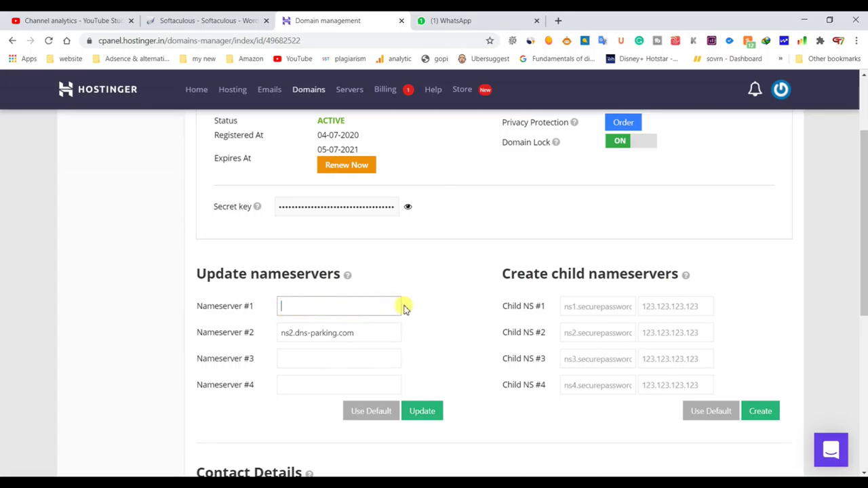
drag(341, 334, 270, 342)
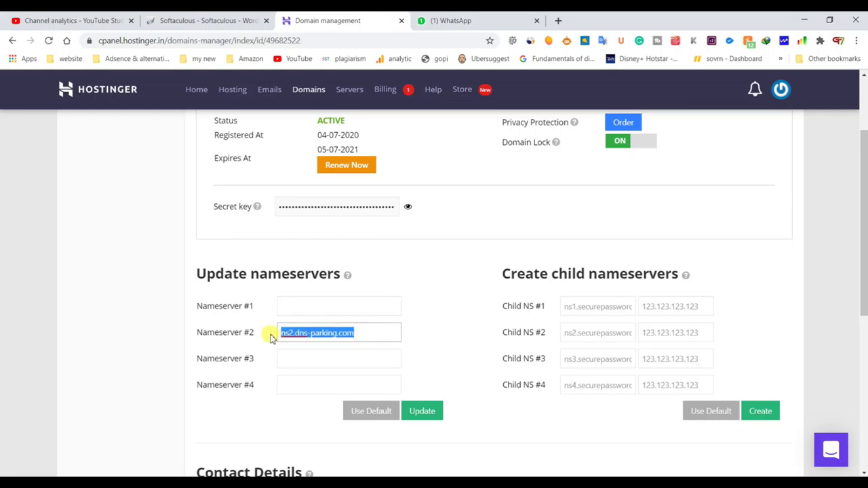
key(BackSpace)
click(139, 343)
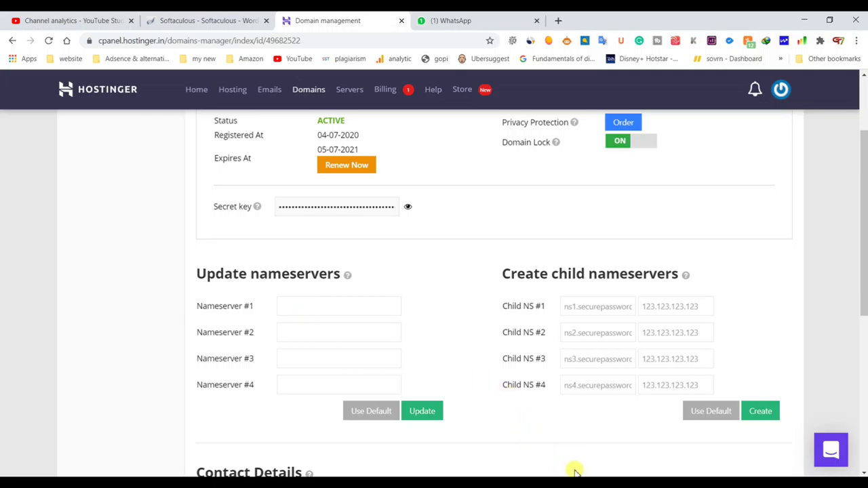
Step: Switch to Notepad, copy the nameservers ns3.iseencloud.net and ns4.iseencloud.net, and return to the Hostinger domain management page
key(alt+Tab)
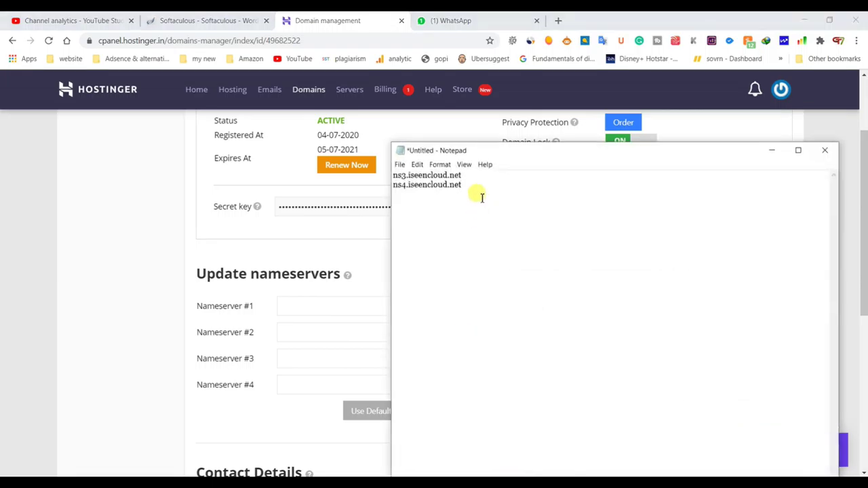
drag(475, 194, 384, 171)
key(ctrl+c)
click(206, 280)
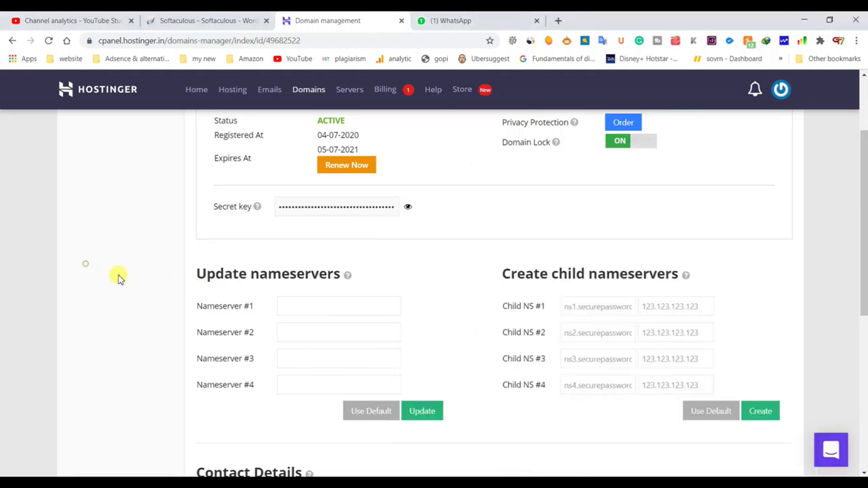
Step: Paste the nameservers into Nameserver #1, copy ns4.iseencloud.net out of it, and leave only ns3.iseencloud.net in the entry
click(307, 313)
click(203, 322)
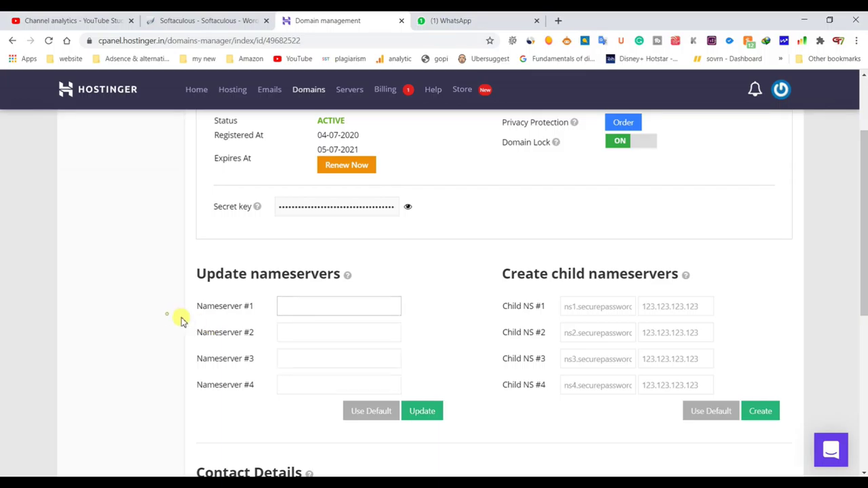
click(314, 314)
key(ctrl+v)
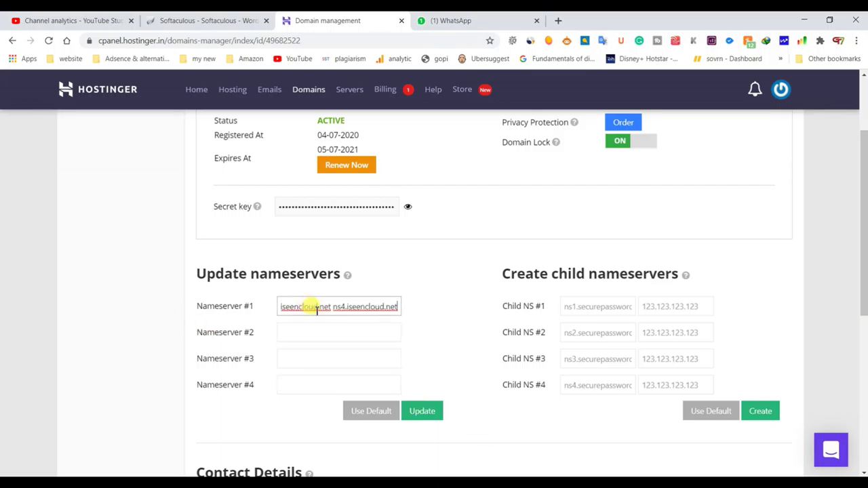
drag(334, 310, 427, 316)
key(ctrl+c)
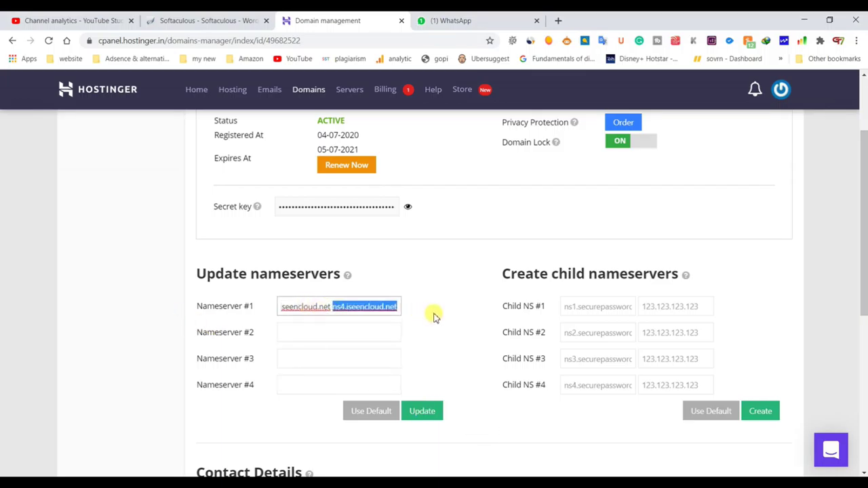
key(BackSpace)
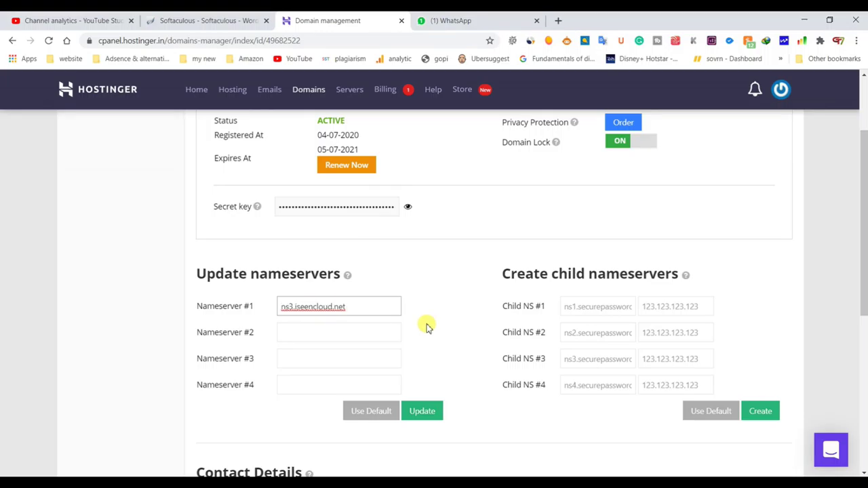
key(BackSpace)
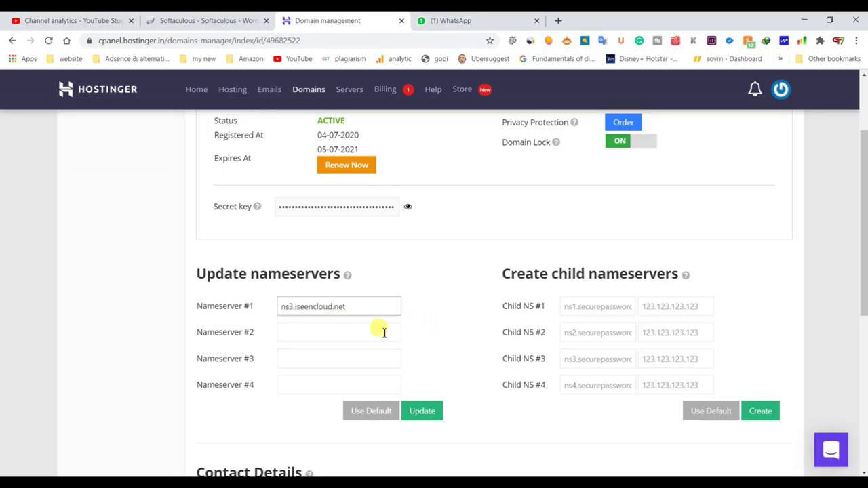
Step: Set Nameserver #2 to ns4.iseencloud.net and save the updated nameservers for securepassword.xyz
click(360, 339)
key(ctrl+v)
click(146, 342)
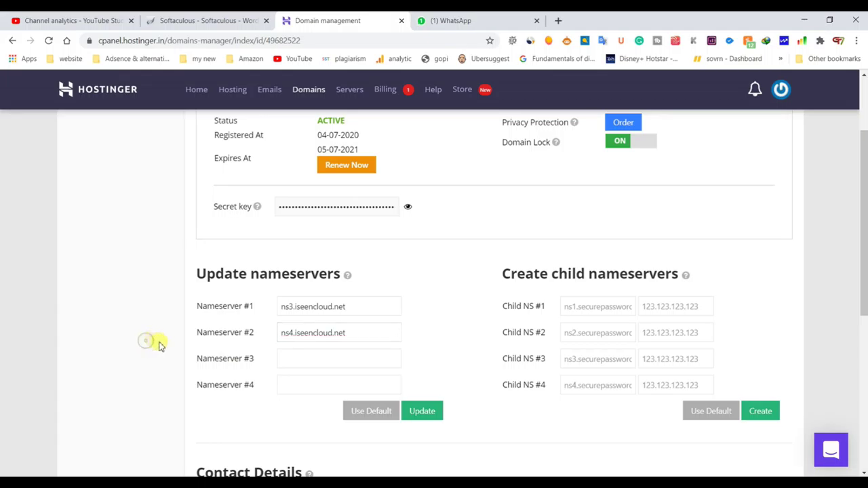
click(282, 311)
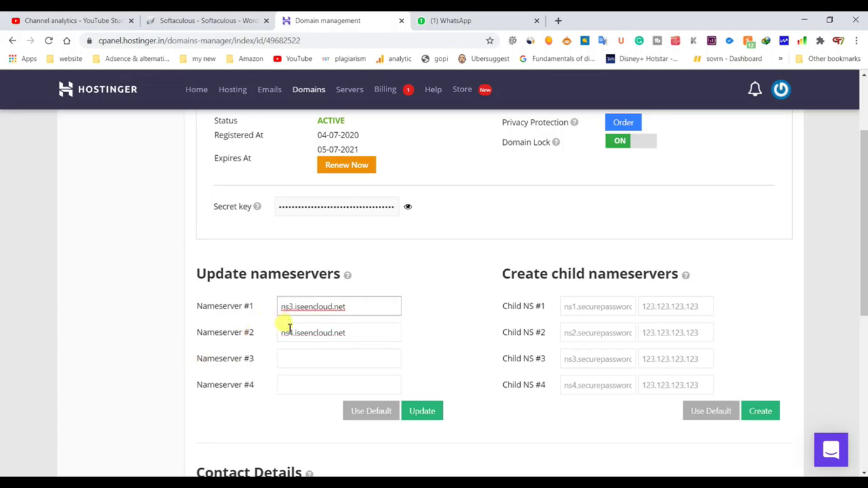
click(278, 335)
click(148, 321)
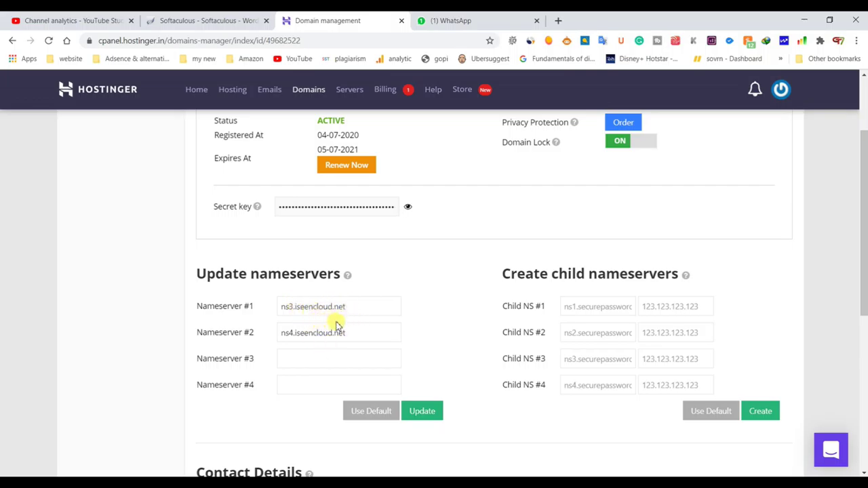
click(421, 413)
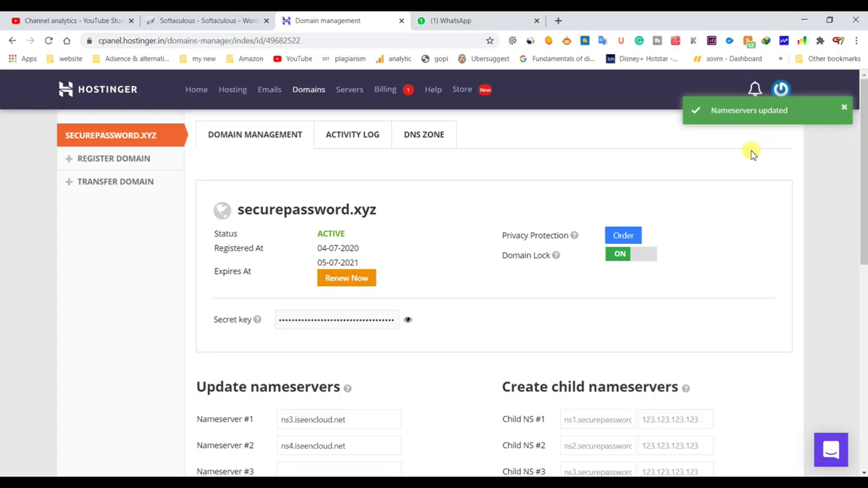
Step: Return to the Softaculous installation page, try to open the securepassword.xyz site from it, and close the site again
click(246, 19)
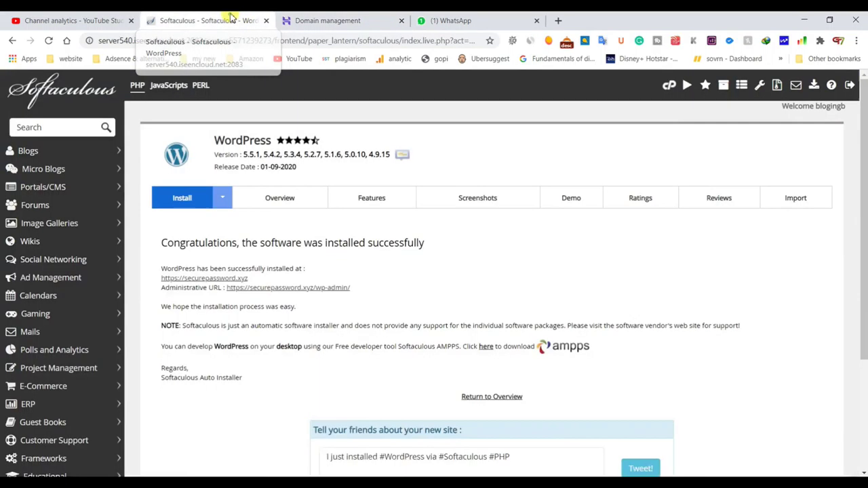
click(201, 279)
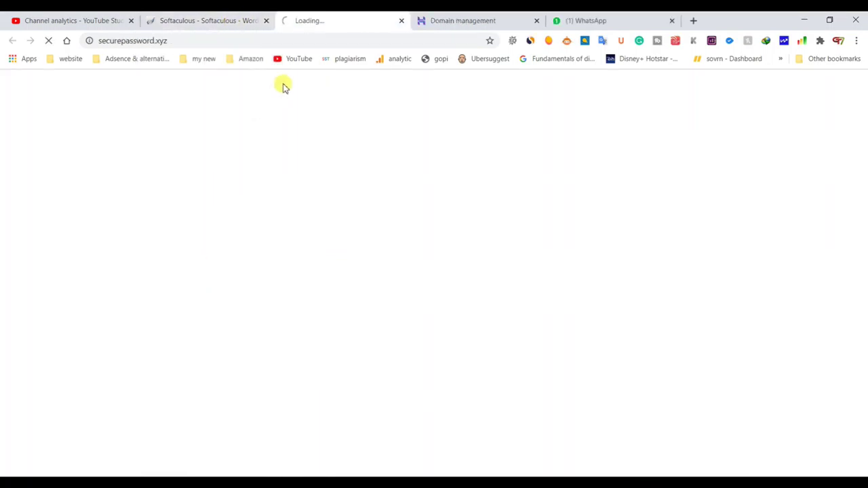
click(401, 21)
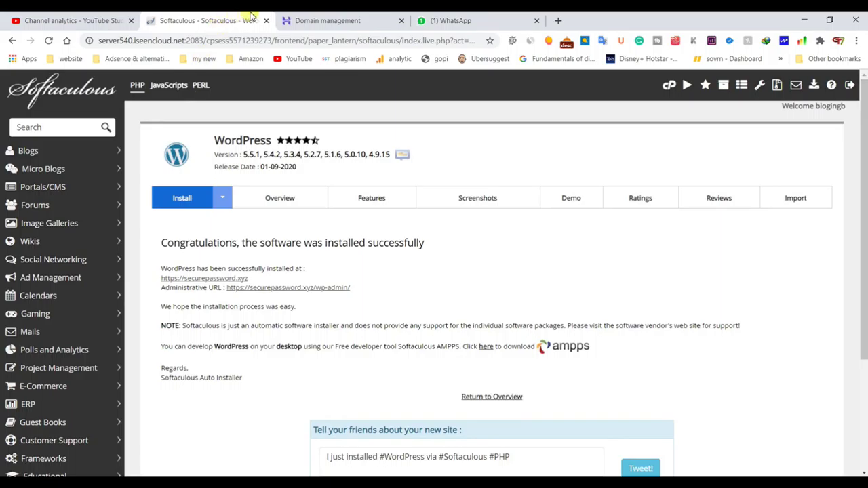